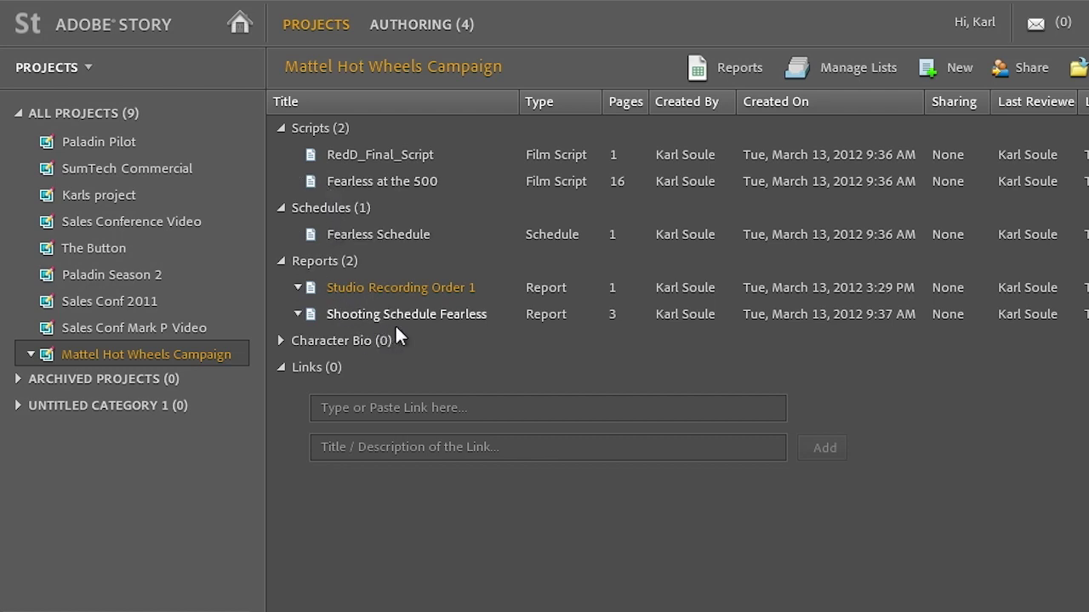
- Look through the opening scene of the Fearless at the 500 script, and return to the Mattel Hot Wheels Campaign project
click(361, 182)
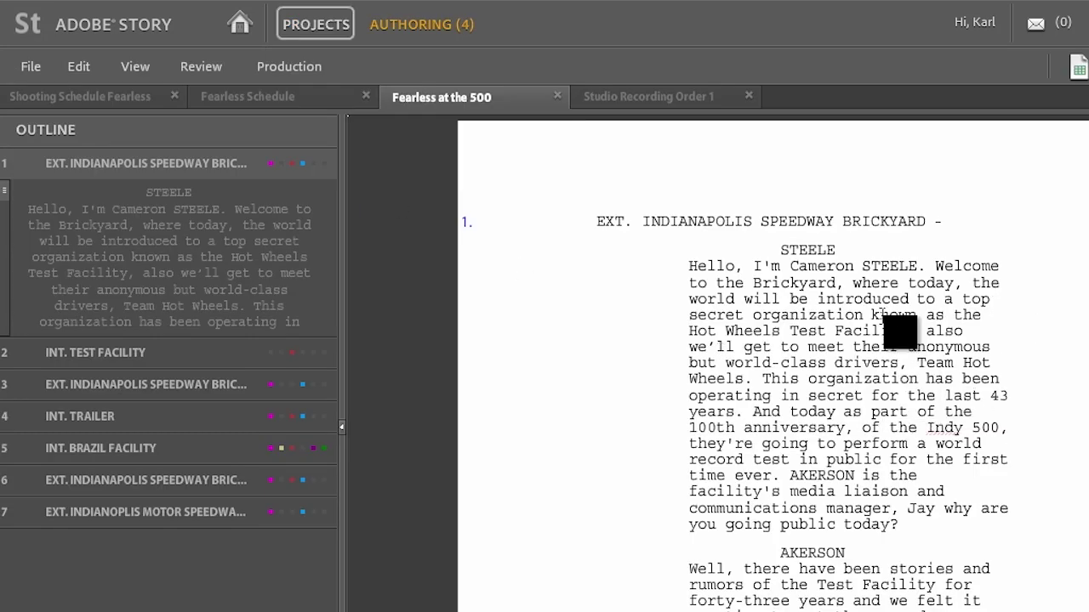
scroll(900, 331, down, 5)
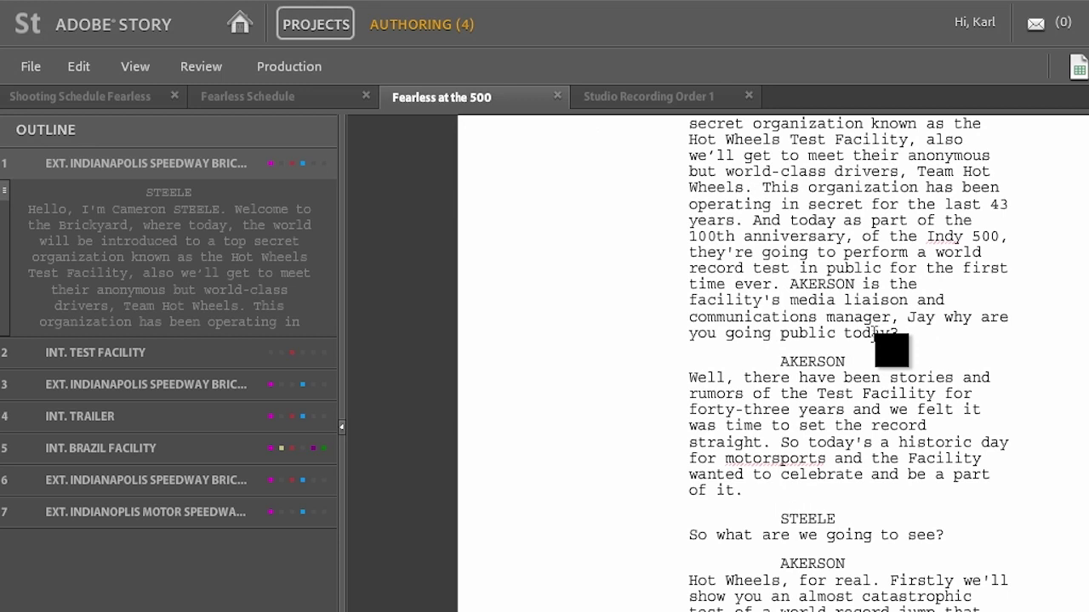
click(298, 25)
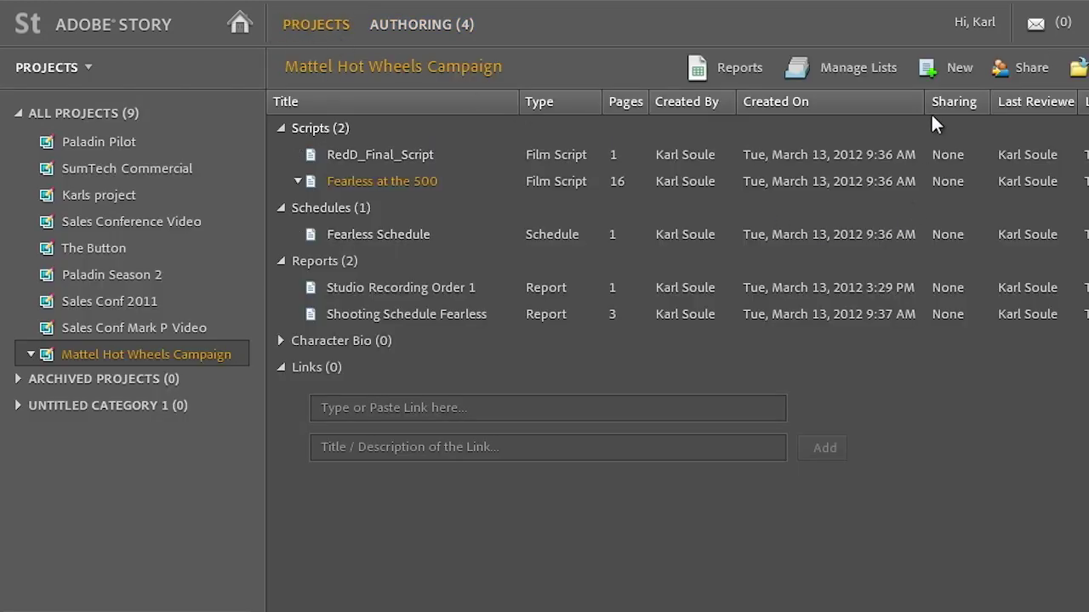
- Examine the document types available for a new document in the project, and leave without creating one
click(961, 66)
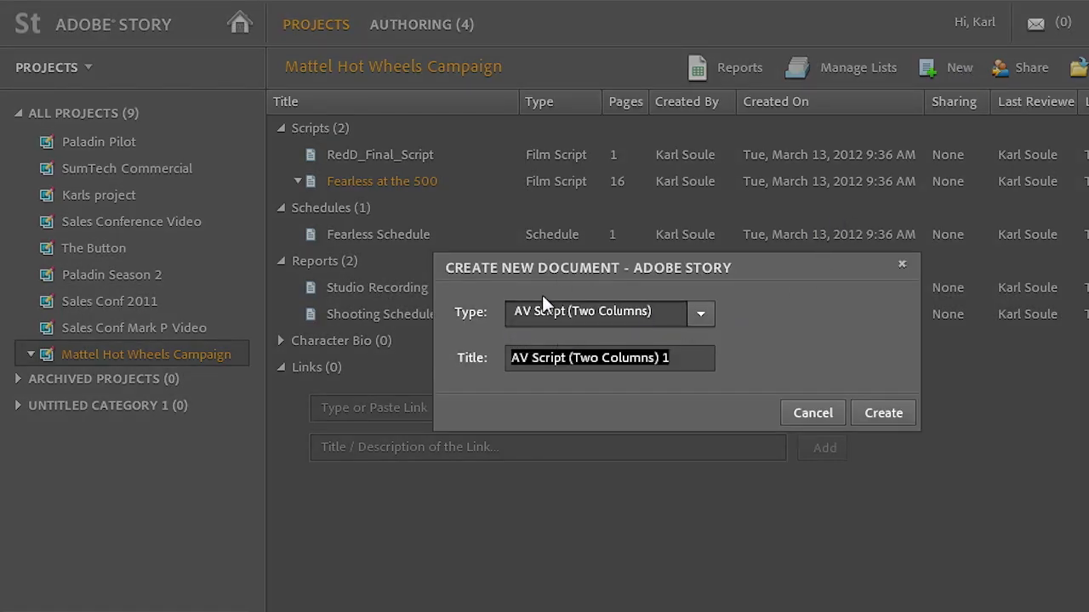
click(694, 317)
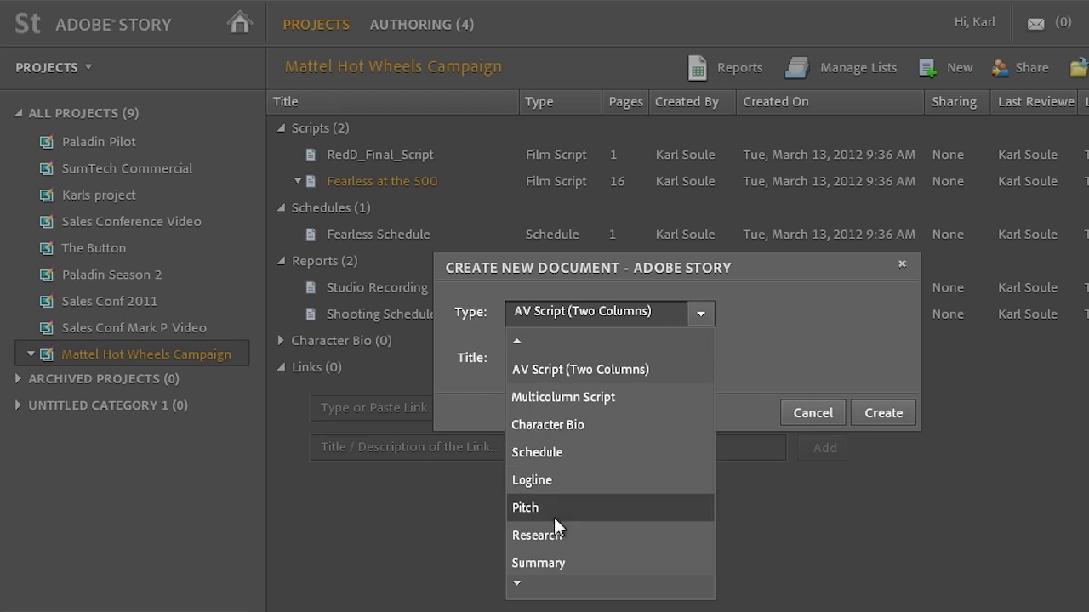
click(517, 582)
click(516, 583)
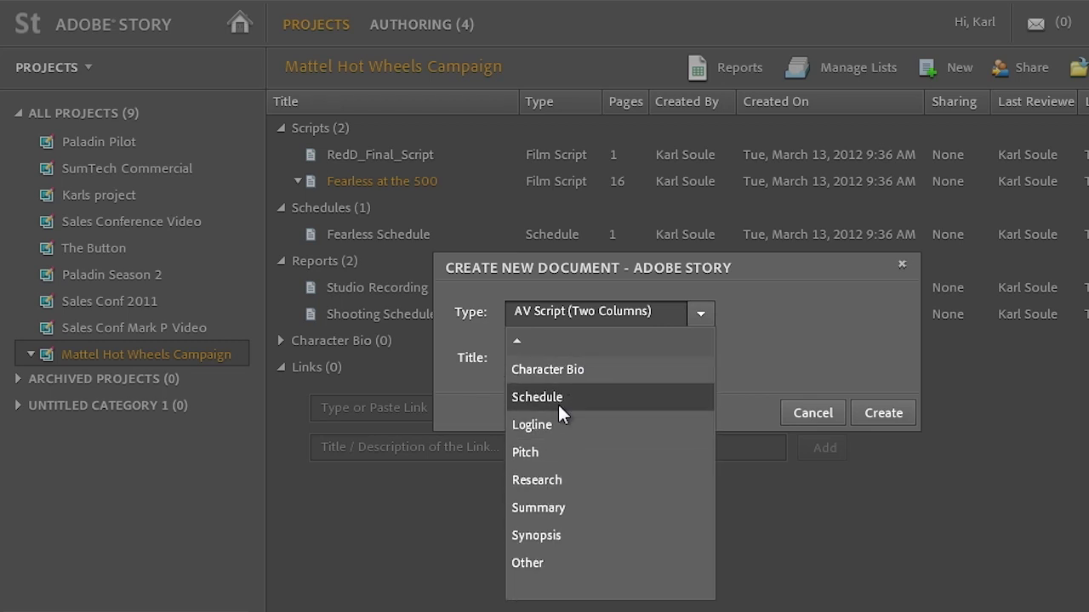
scroll(560, 398, up, 3)
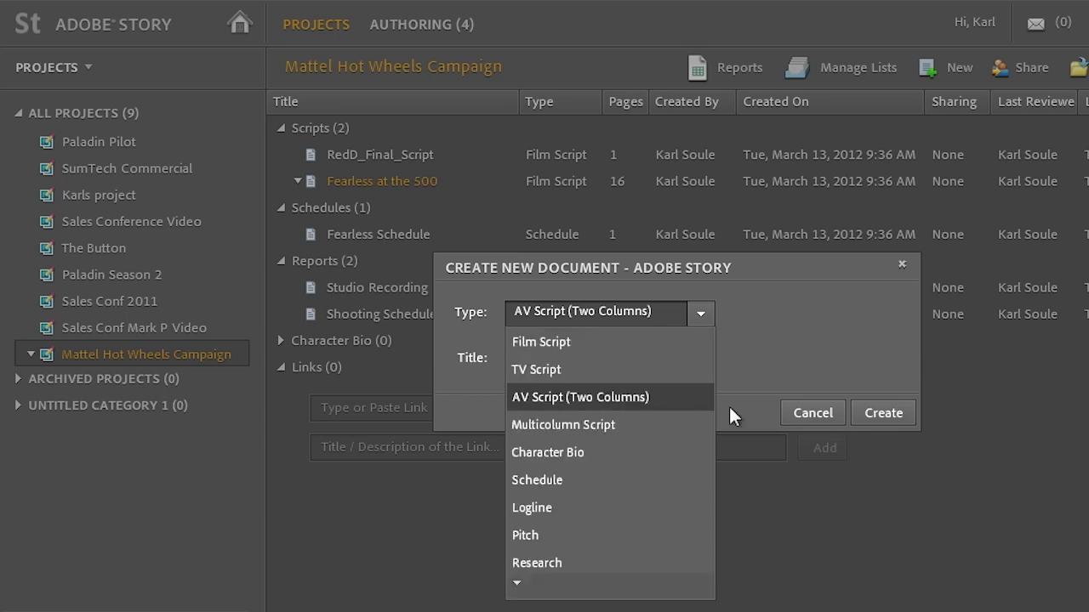
click(812, 414)
click(812, 414)
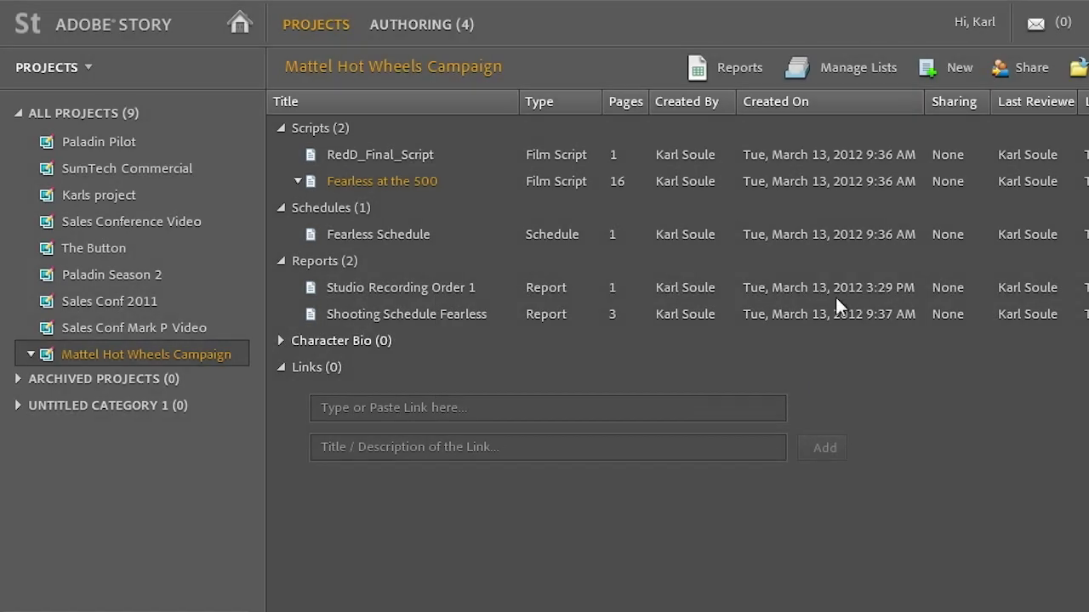
- Review the project's character, actor and set list options and the available report types, without assigning or generating anything
click(856, 67)
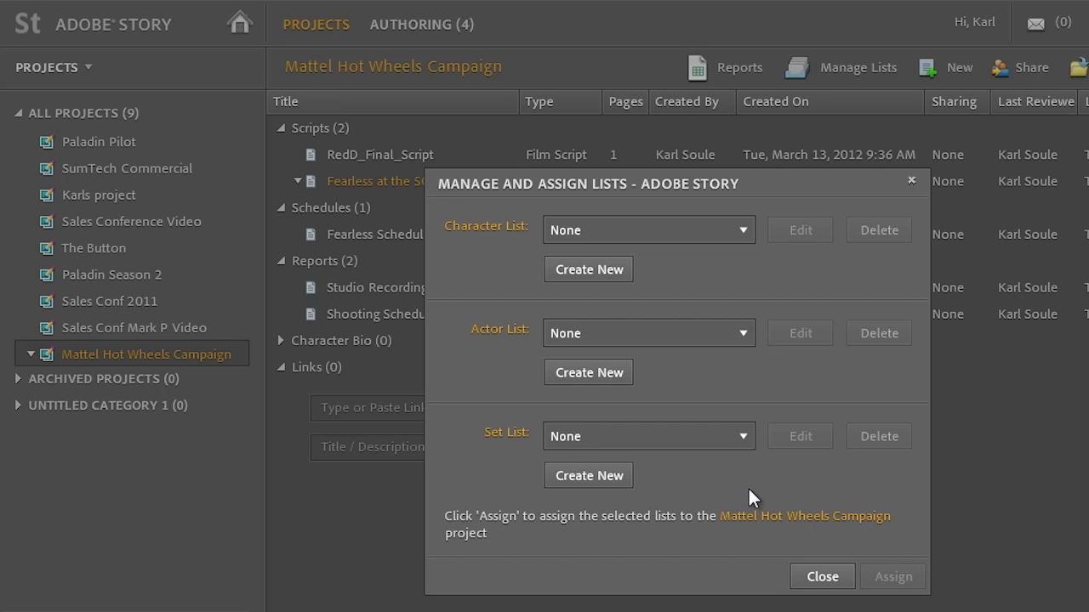
click(815, 579)
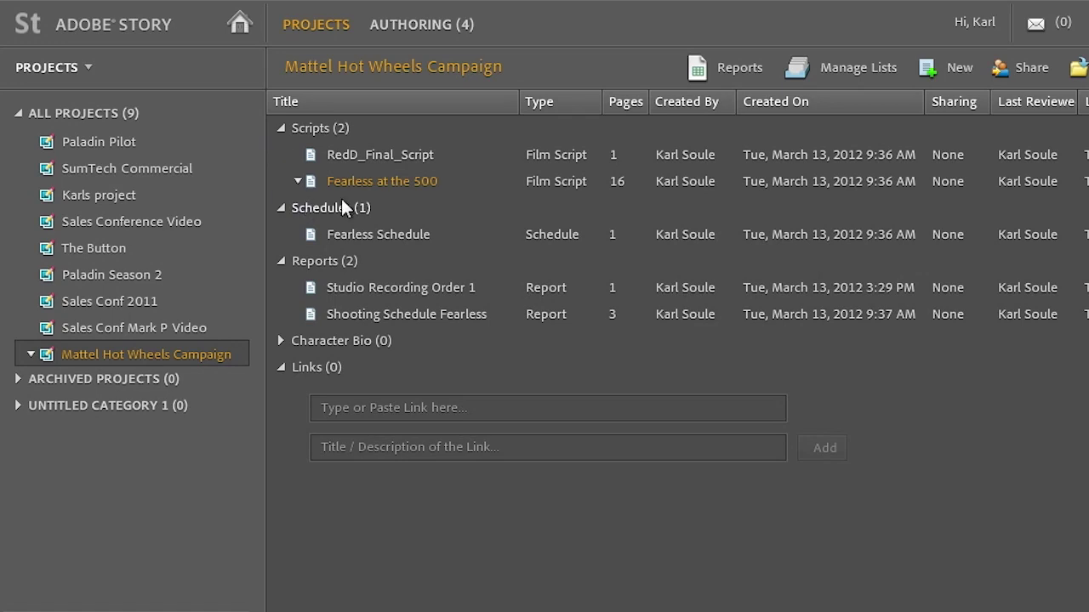
click(738, 66)
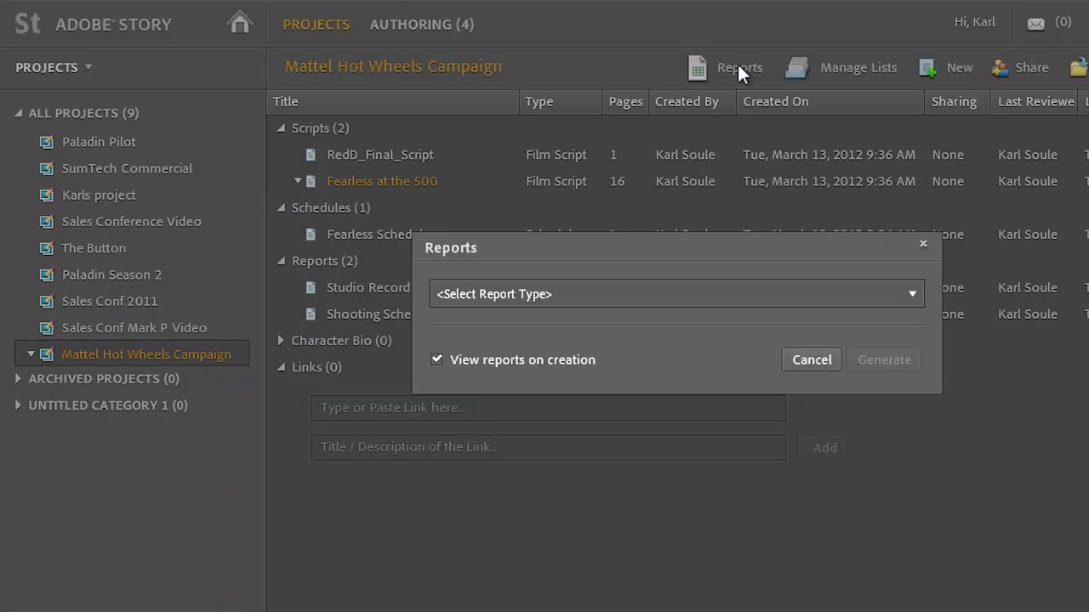
click(912, 293)
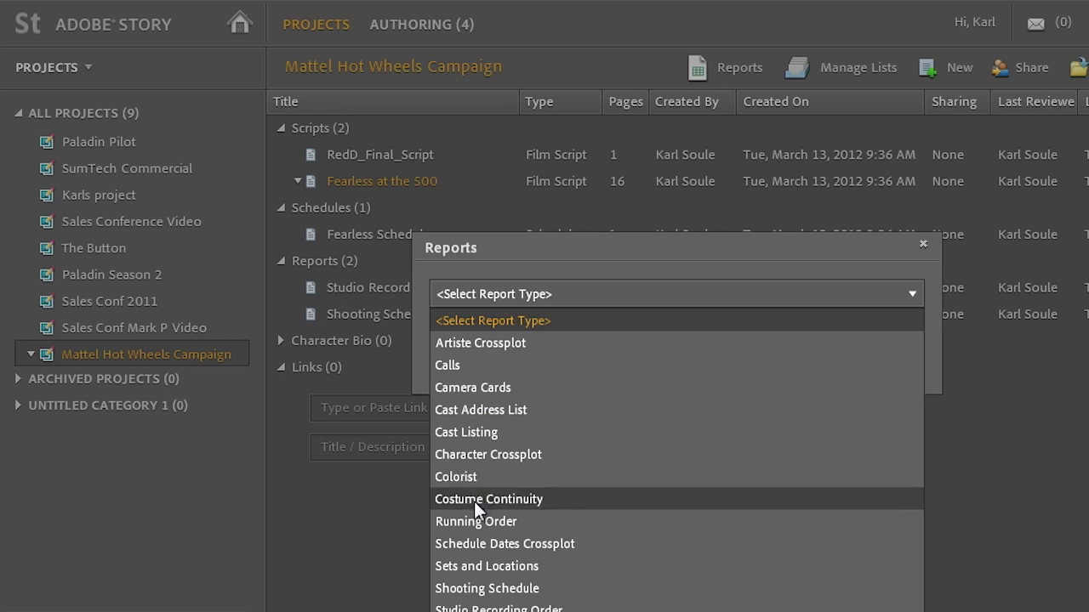
click(345, 476)
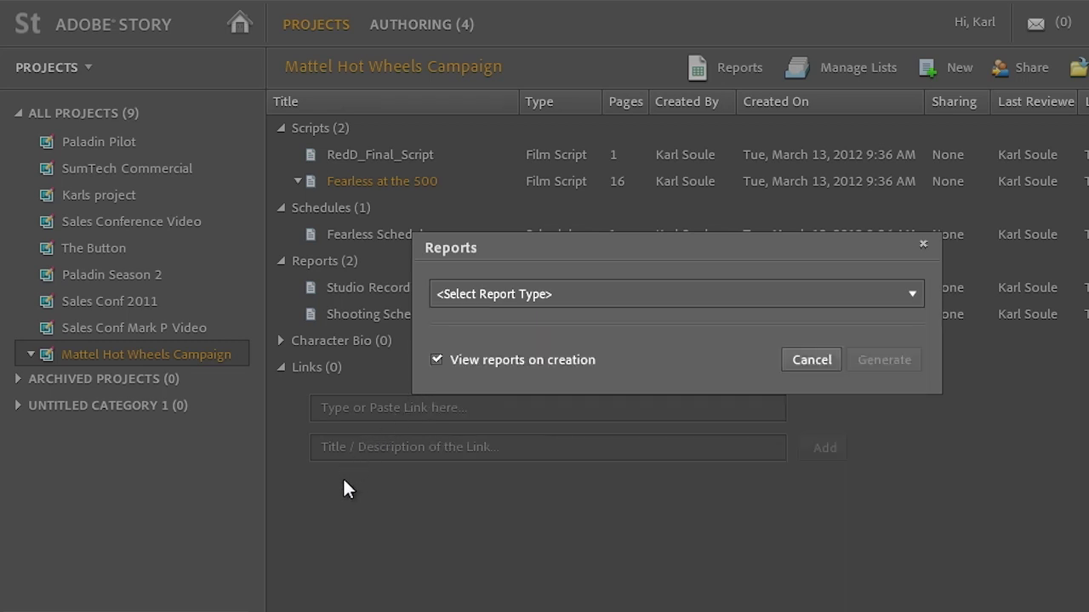
click(820, 361)
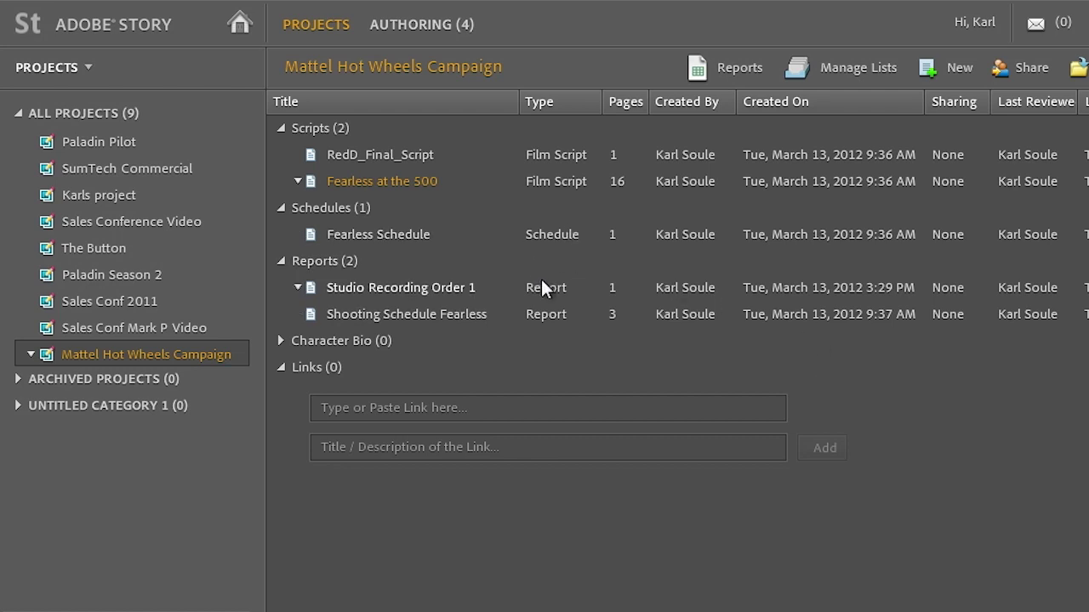
- Open the Fearless at the 500 script and look at its file commands, including the export options
key(Down)
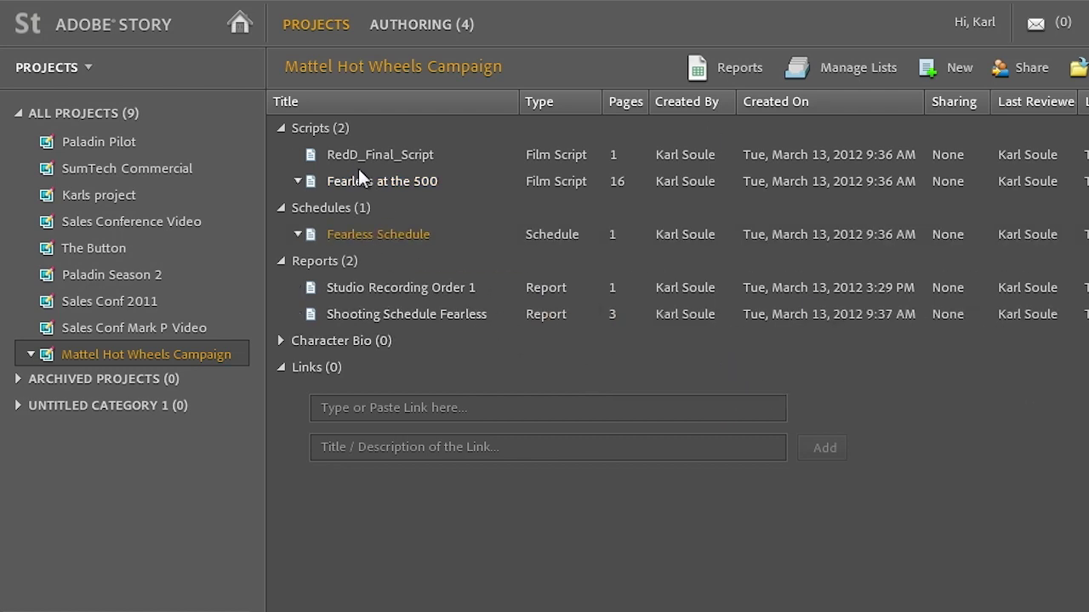
double_click(328, 182)
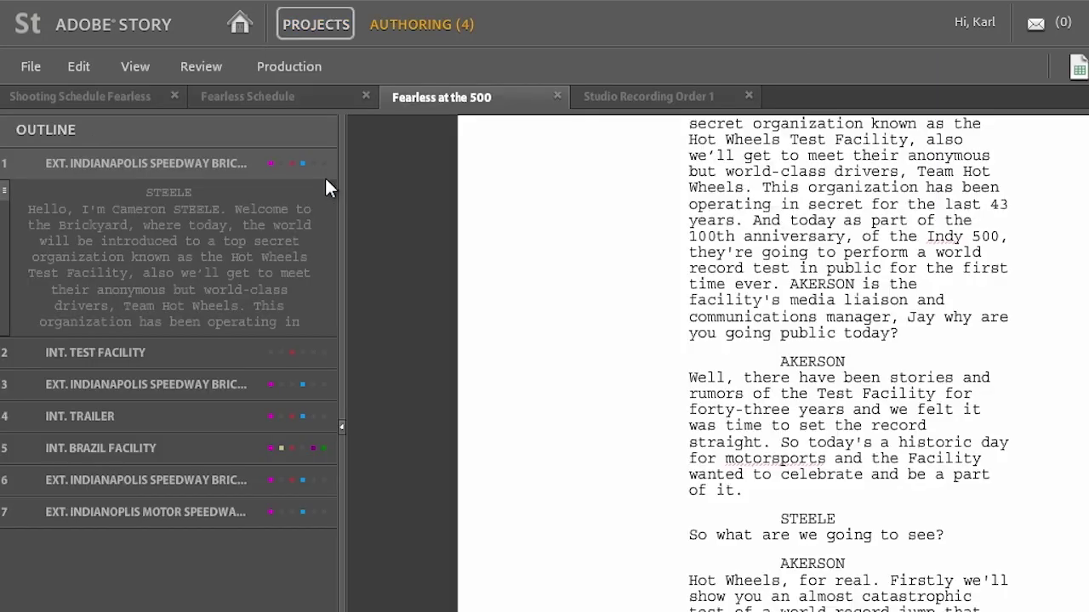
click(31, 66)
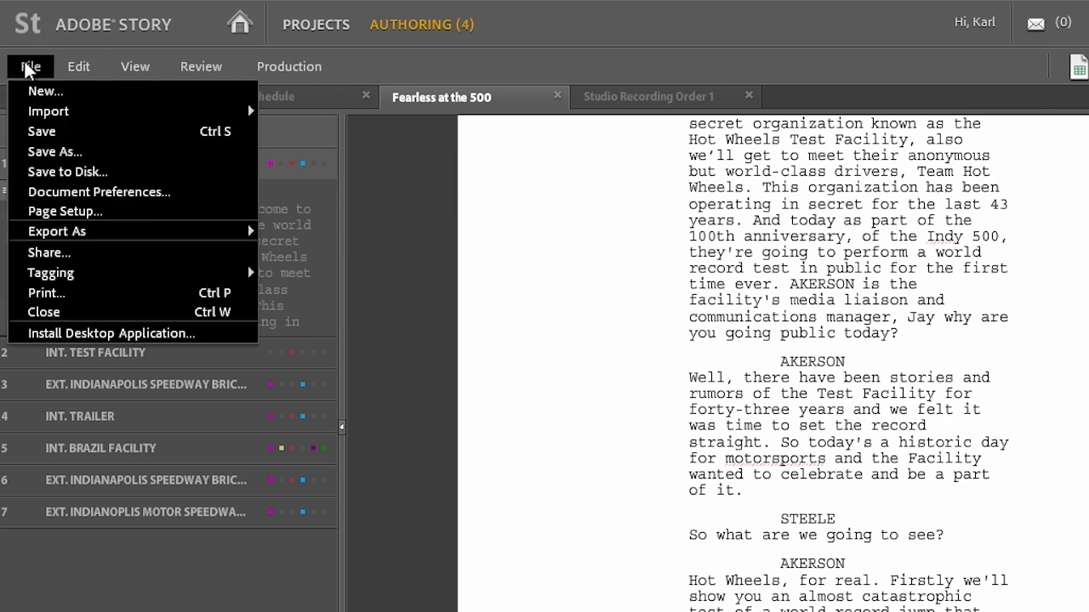
mouse_move(145, 236)
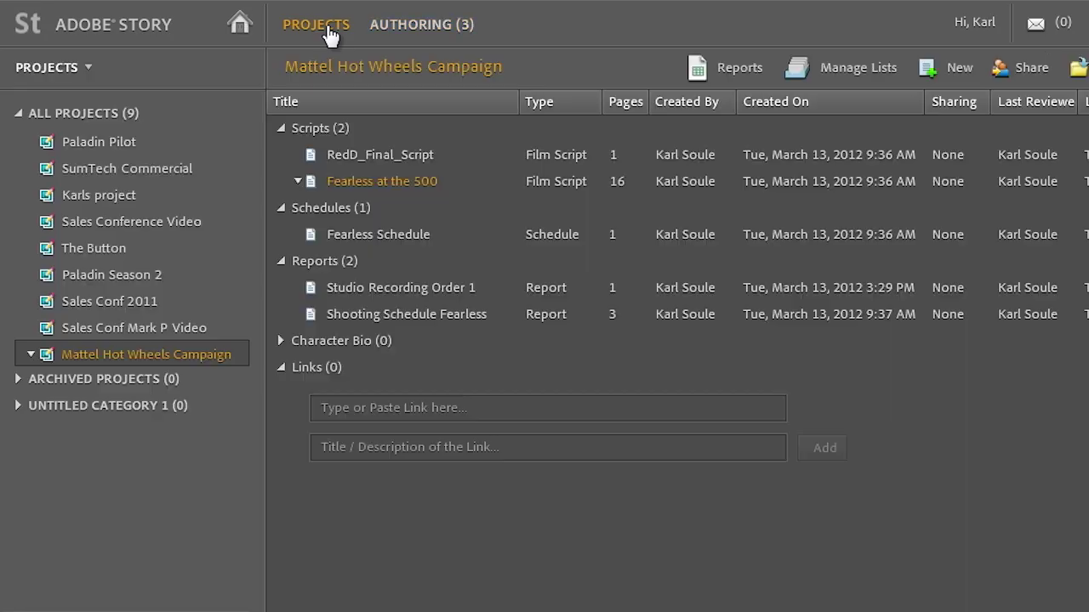
- Open the Fearless Schedule and inspect its color categories and the set entries of the Trailer and Test Facility scenes
click(365, 234)
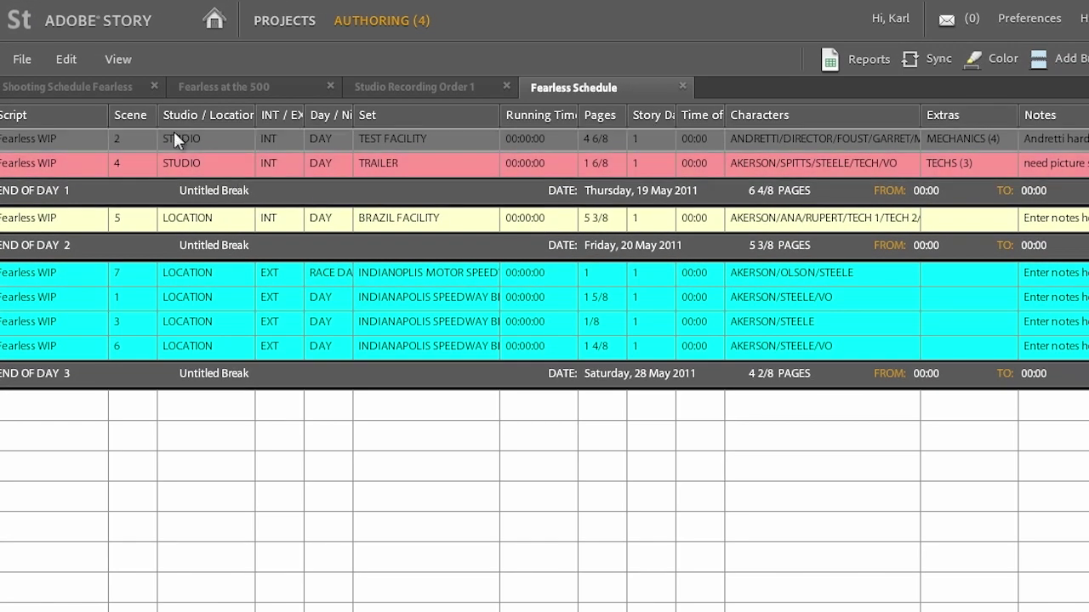
click(998, 58)
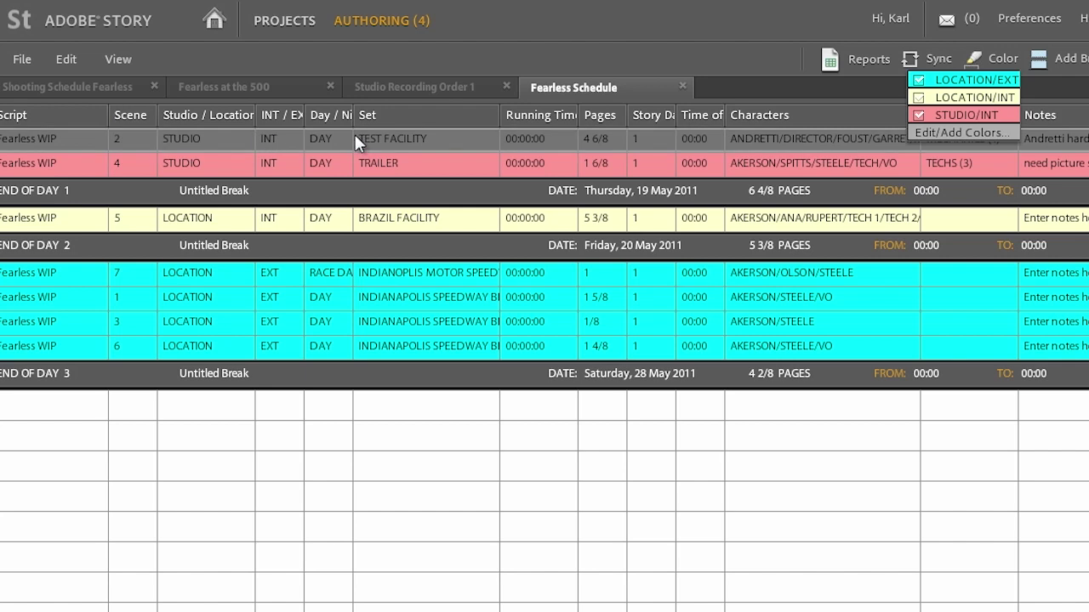
click(345, 157)
click(433, 157)
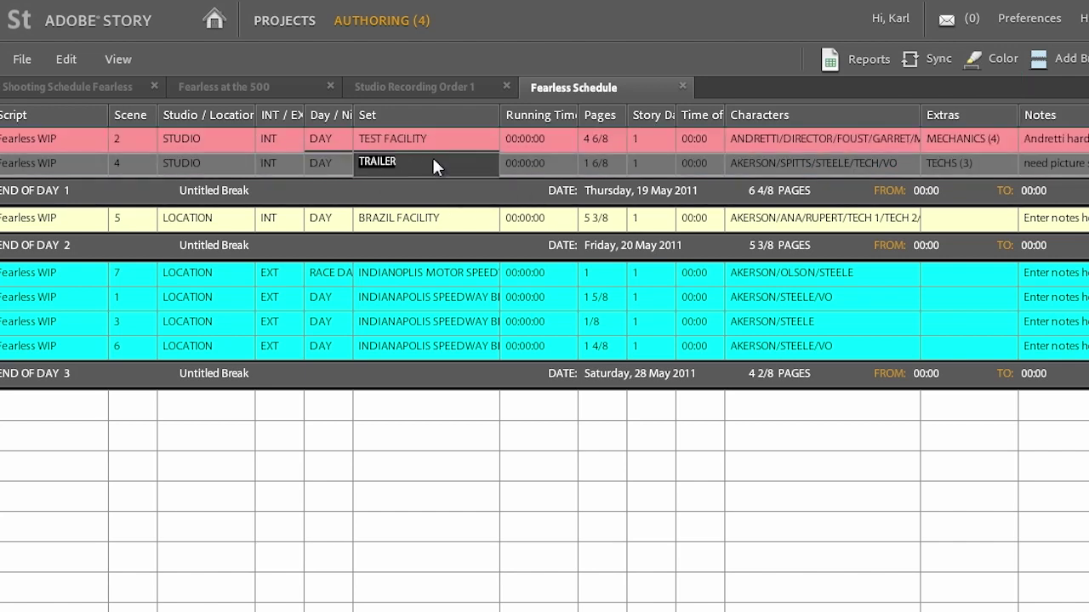
click(433, 137)
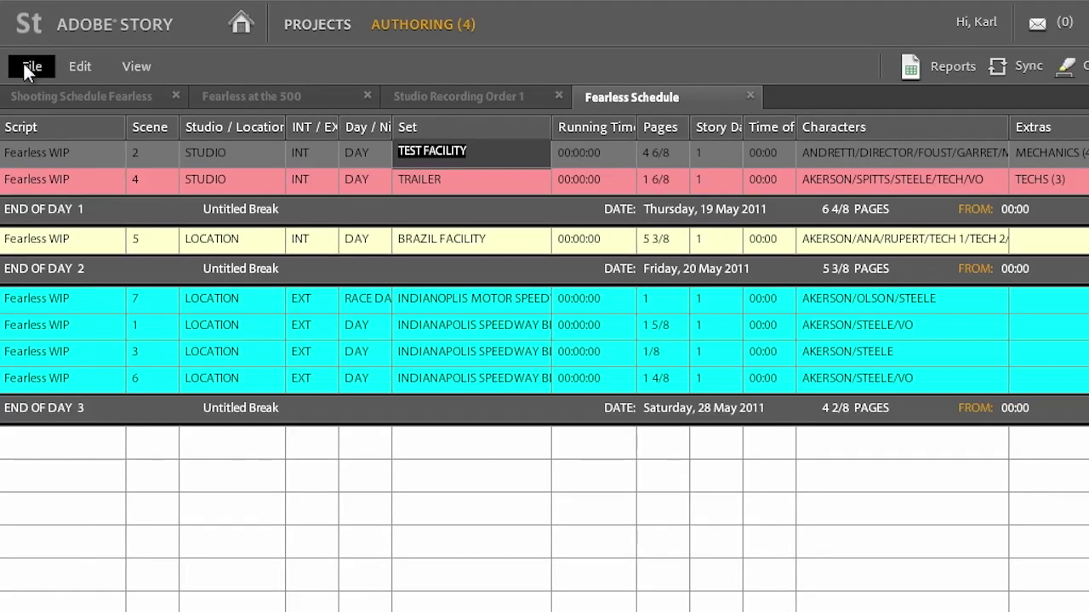
- Switch to Adobe Prelude and start ingesting footage into the Hot Wheels project
key(alt+Tab)
key(alt+Tab)
key(alt+Tab)
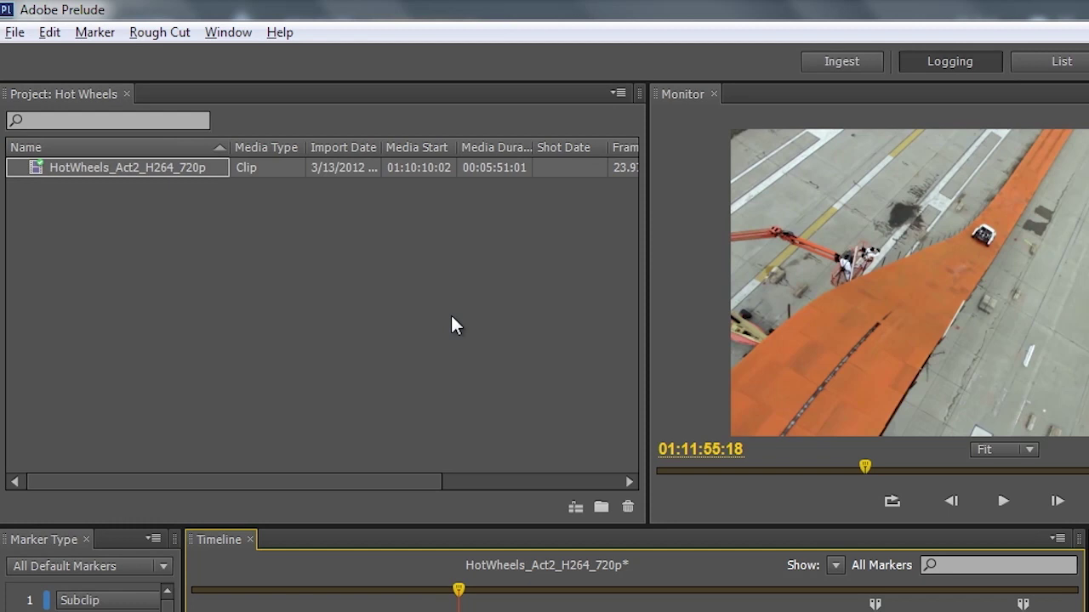
click(851, 57)
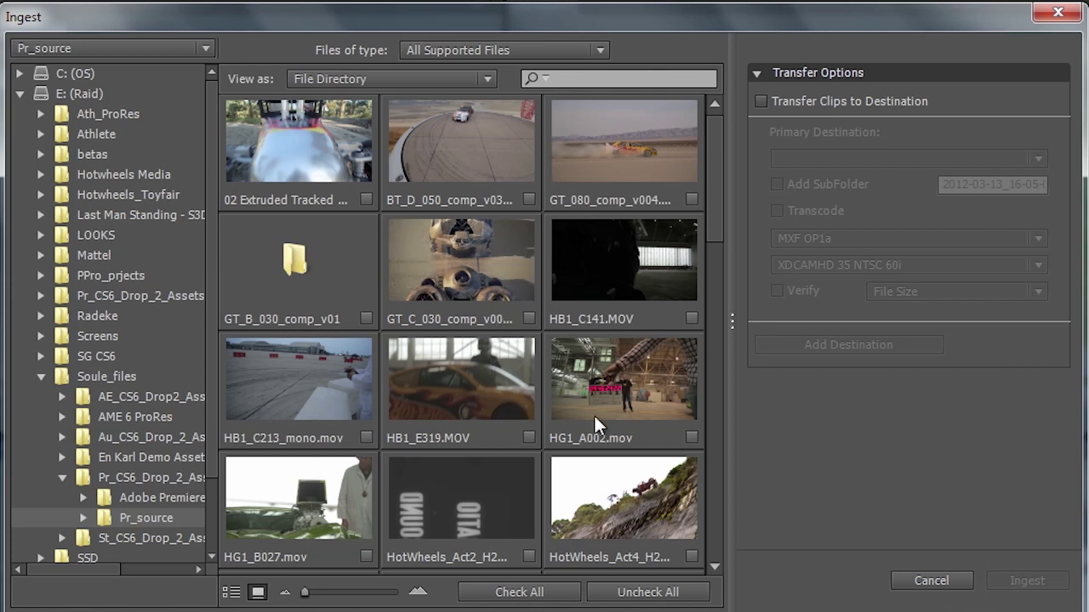
- Mark the clips mcam_copter.mov, mcam_descentCU.mov and mcam_profileMed.mov in the Pr_source folder for ingest
drag(718, 196, 727, 373)
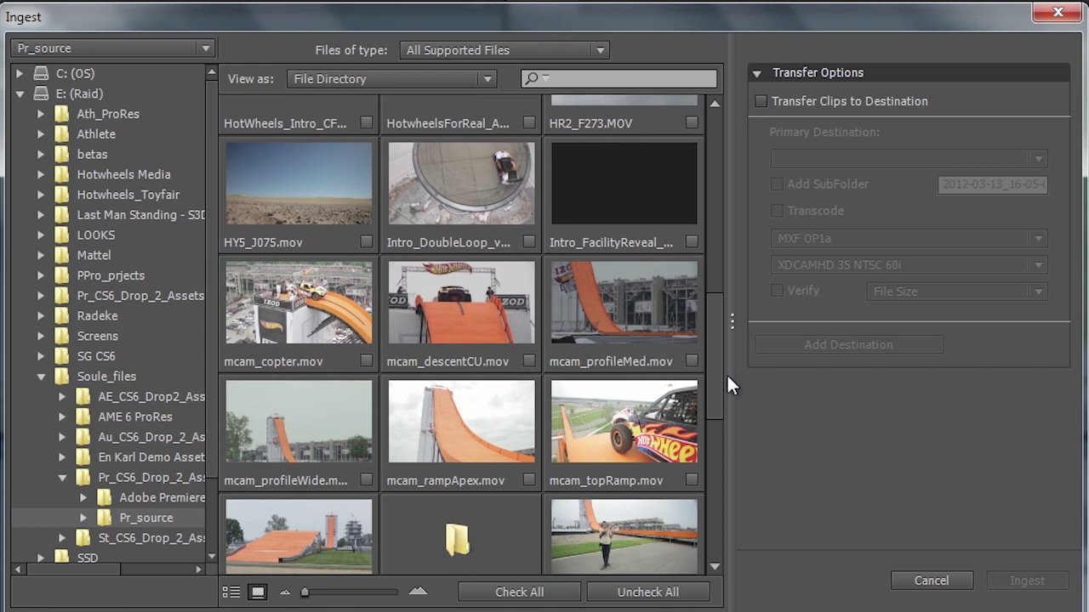
click(365, 360)
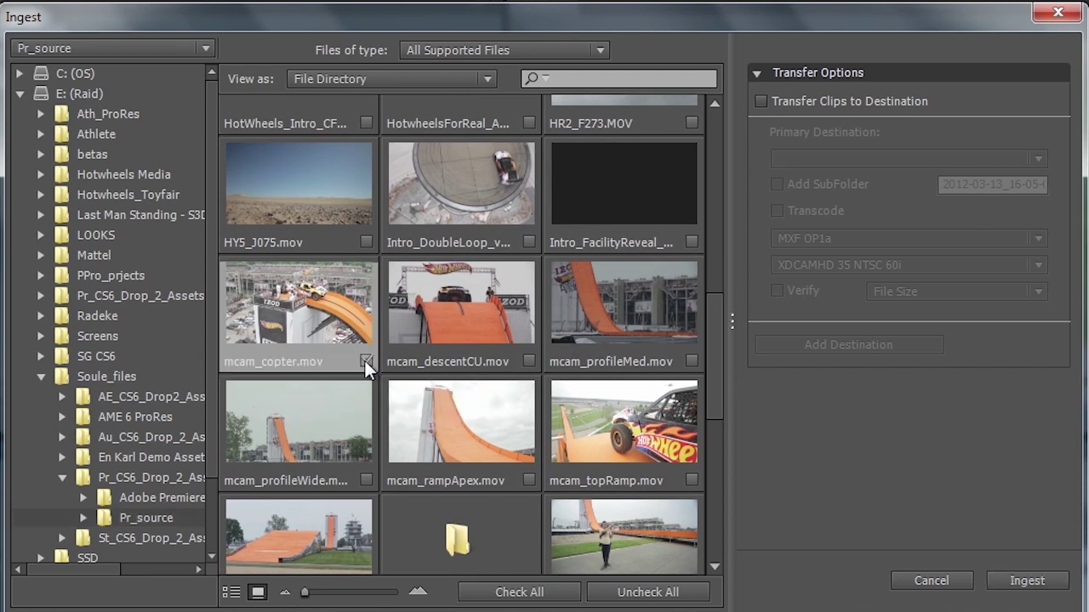
click(525, 359)
click(692, 361)
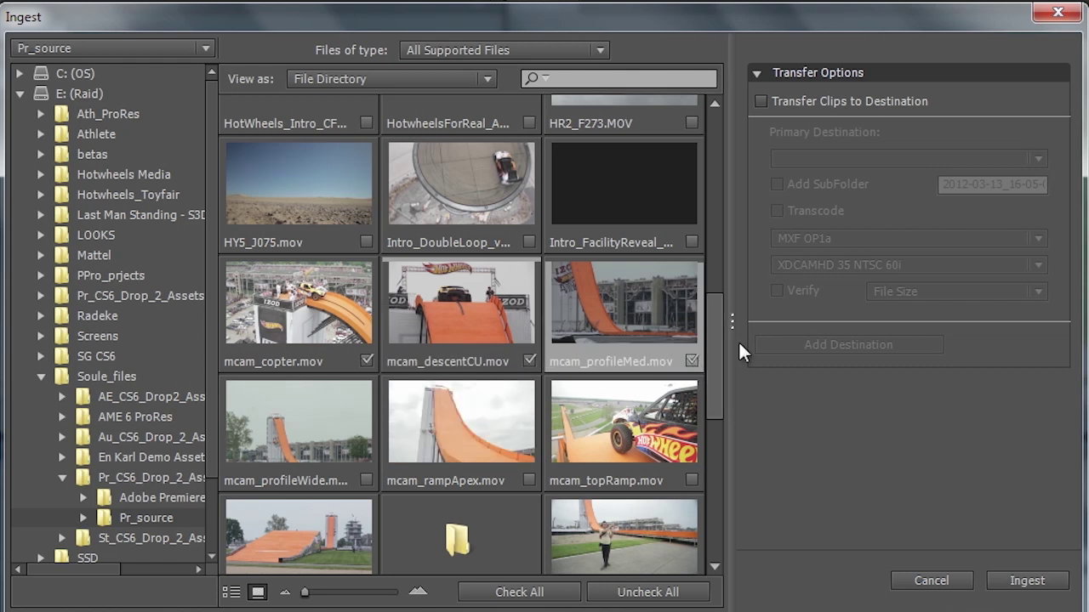
- Enable Transfer Clips to Destination and browse for a location as the primary destination
click(760, 100)
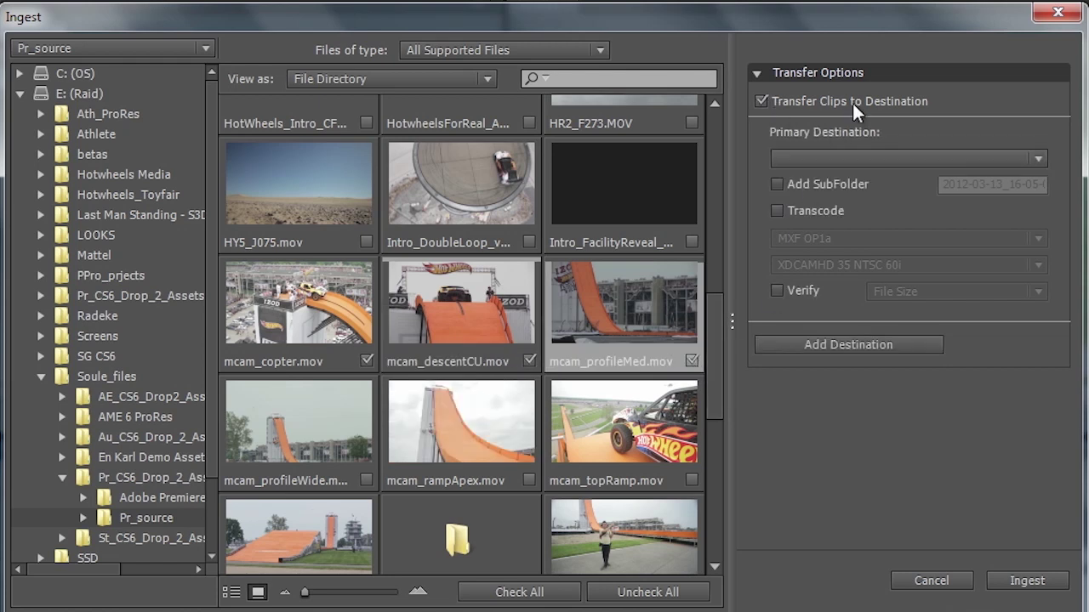
click(904, 157)
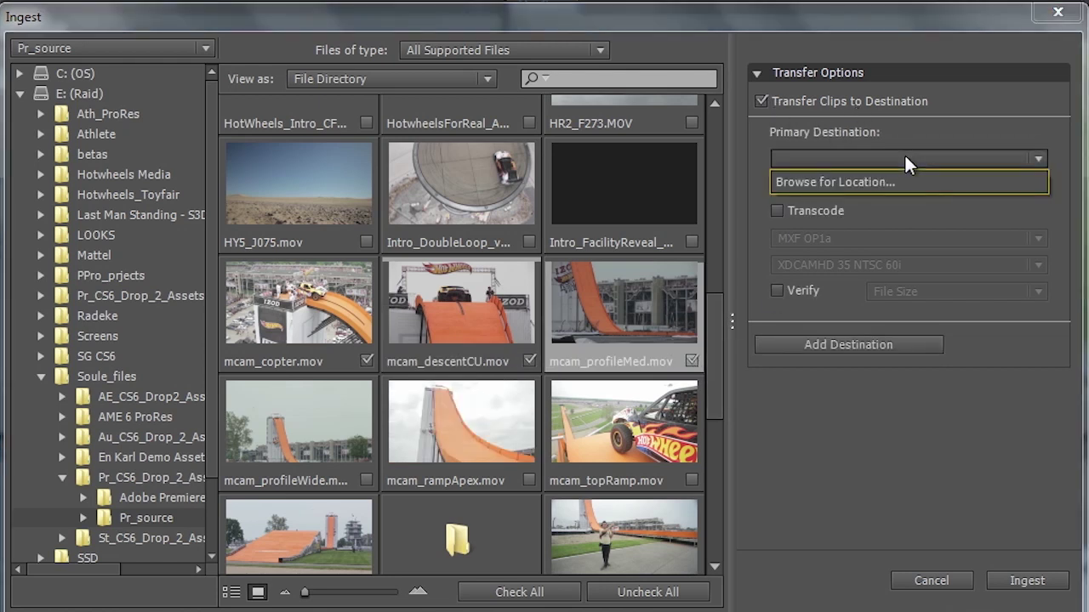
click(872, 184)
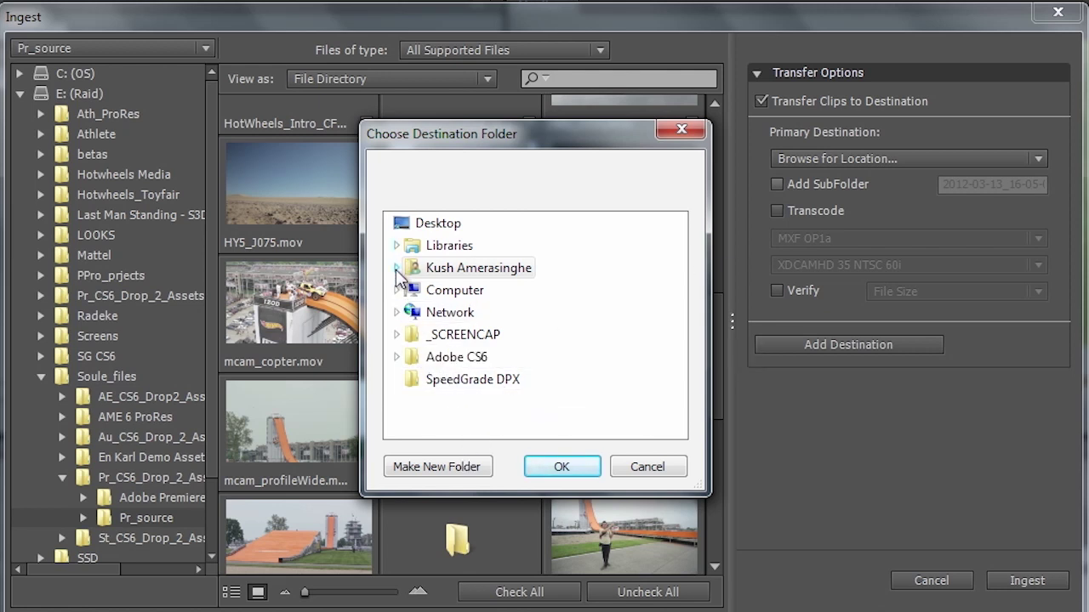
- Create a folder named with the editor's first name plus "Rough Cut" in E:\Mattel and choose it as the primary destination
click(397, 291)
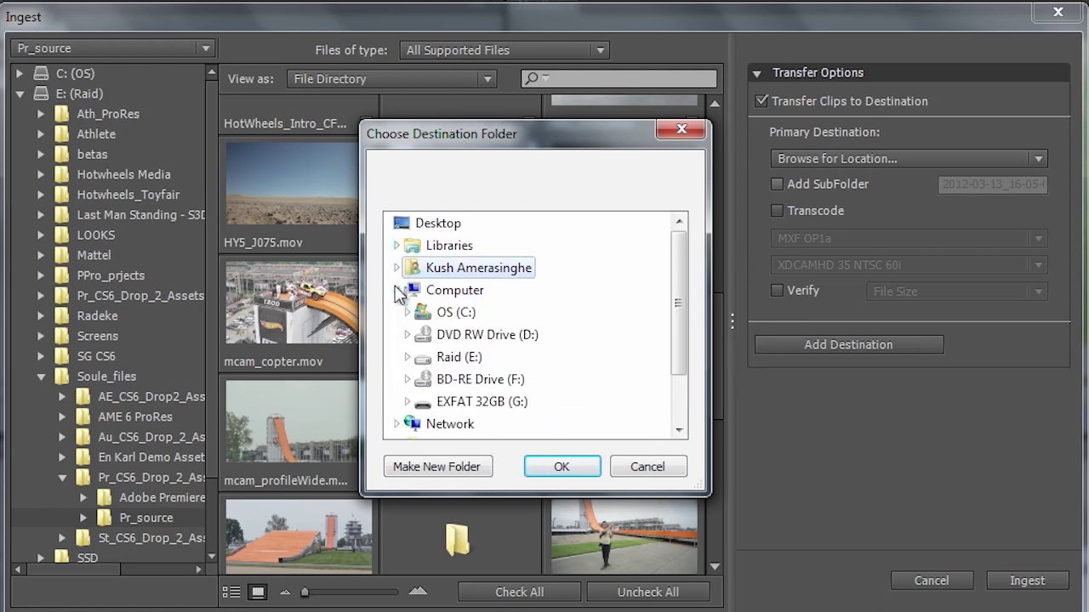
click(408, 358)
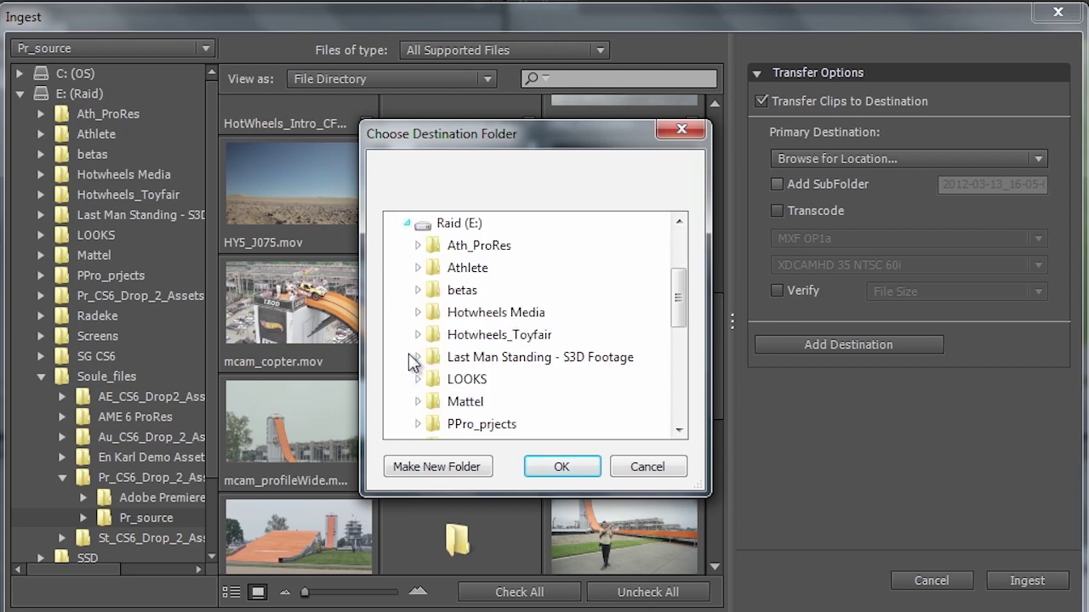
click(418, 400)
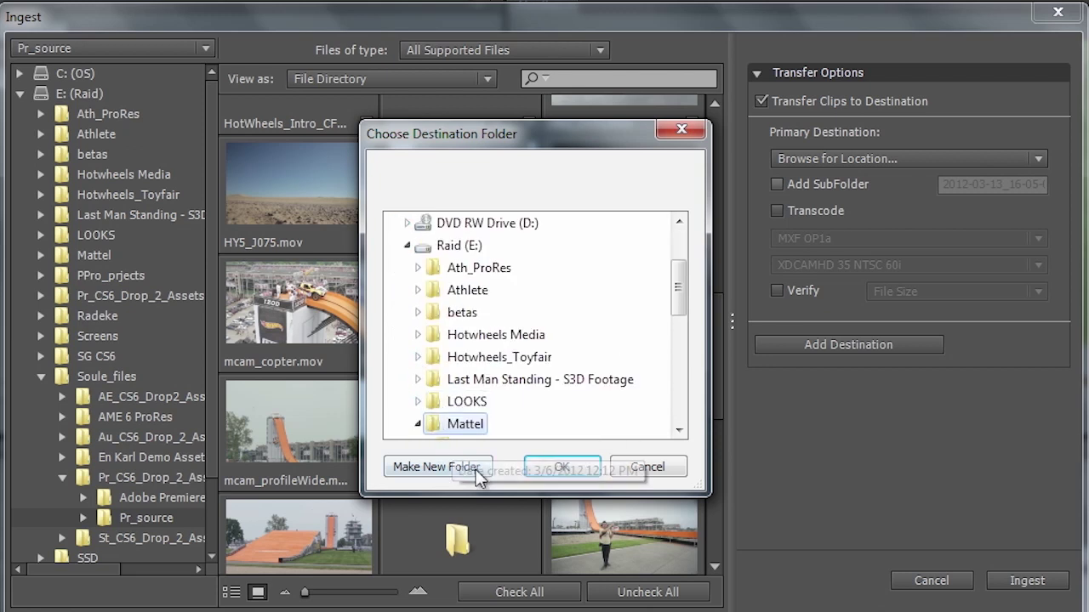
click(454, 468)
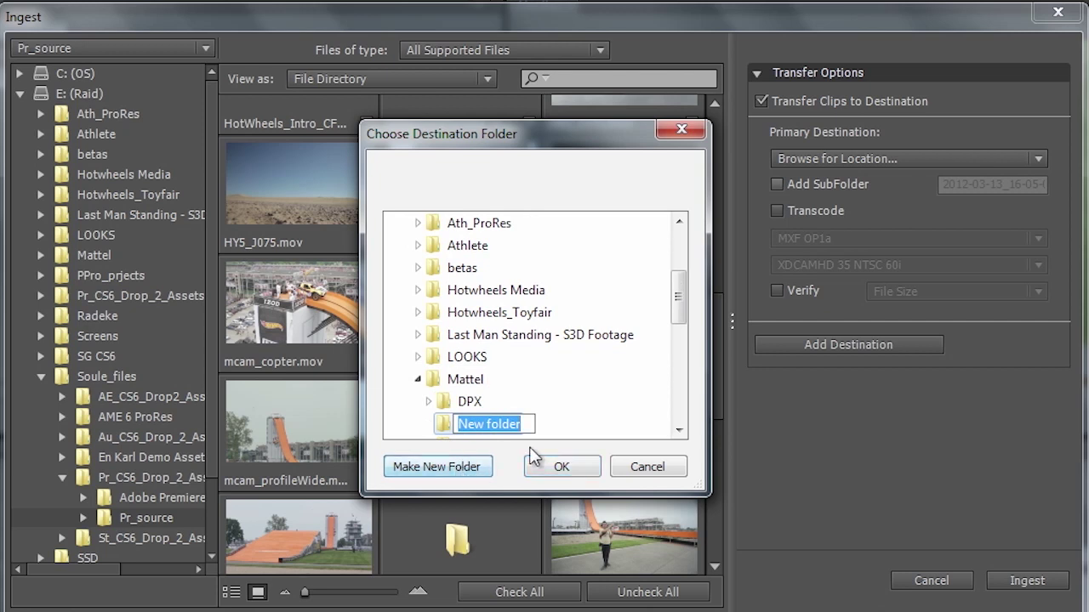
text(Ka)
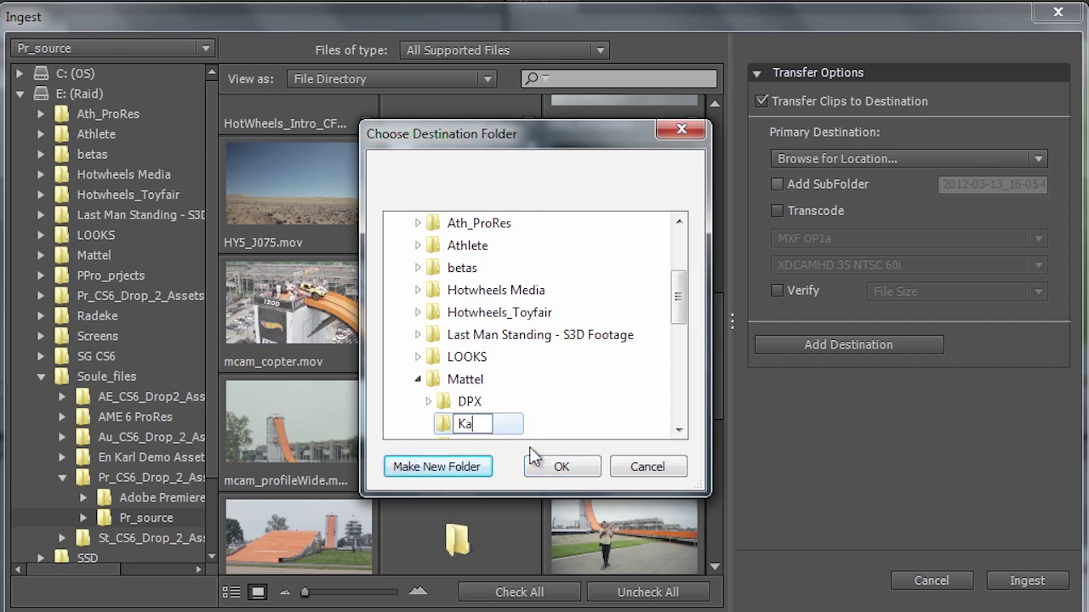
text(rl Rough Cut)
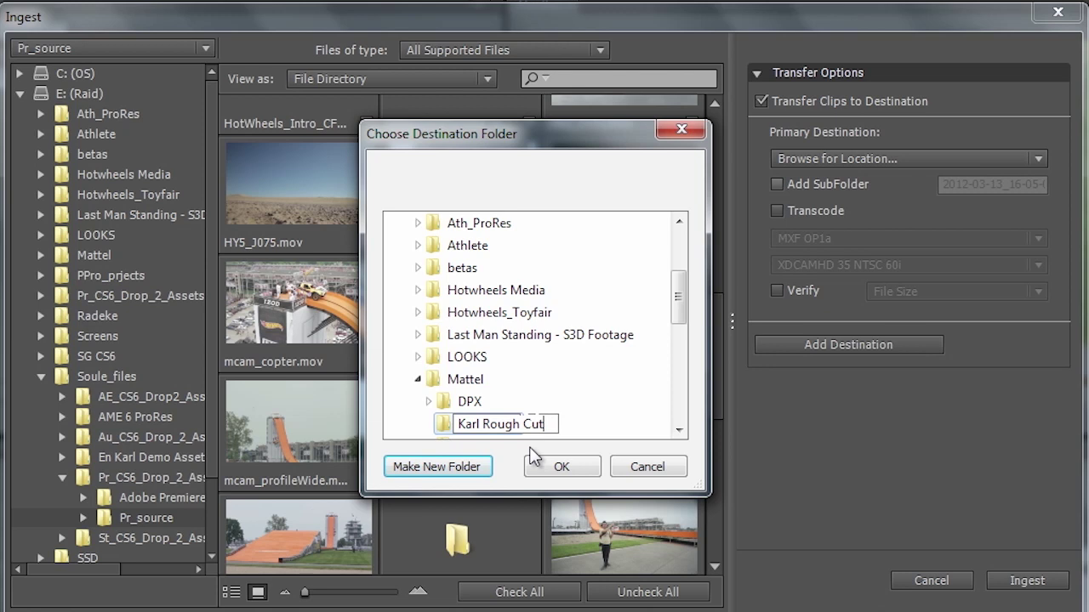
key(Return)
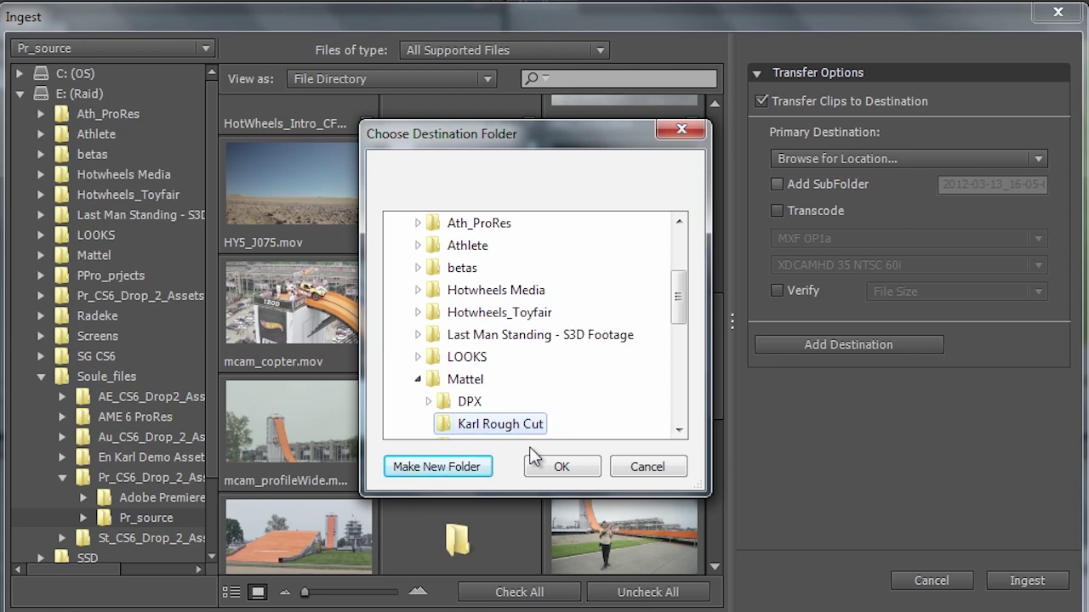
click(575, 463)
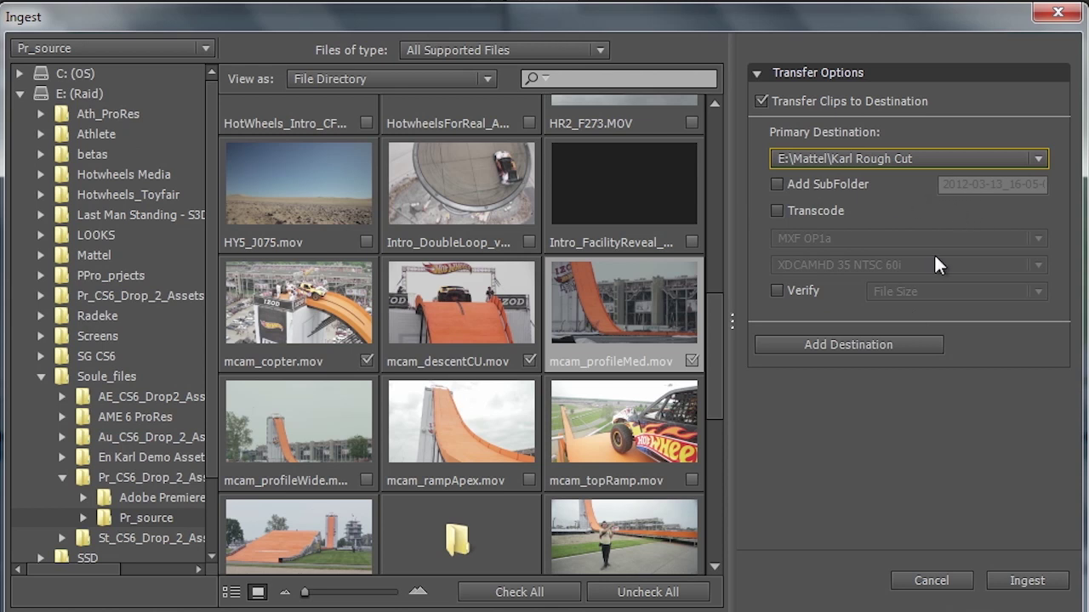
- Enable Verify by File Size for the transfer and look at choosing an additional destination folder
click(774, 290)
click(974, 293)
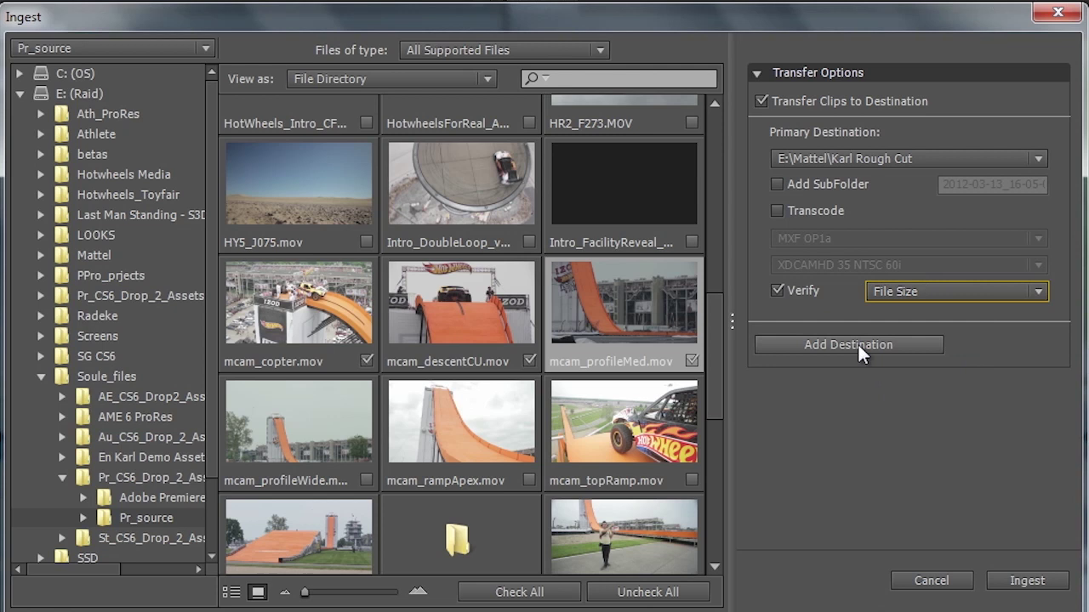
click(858, 343)
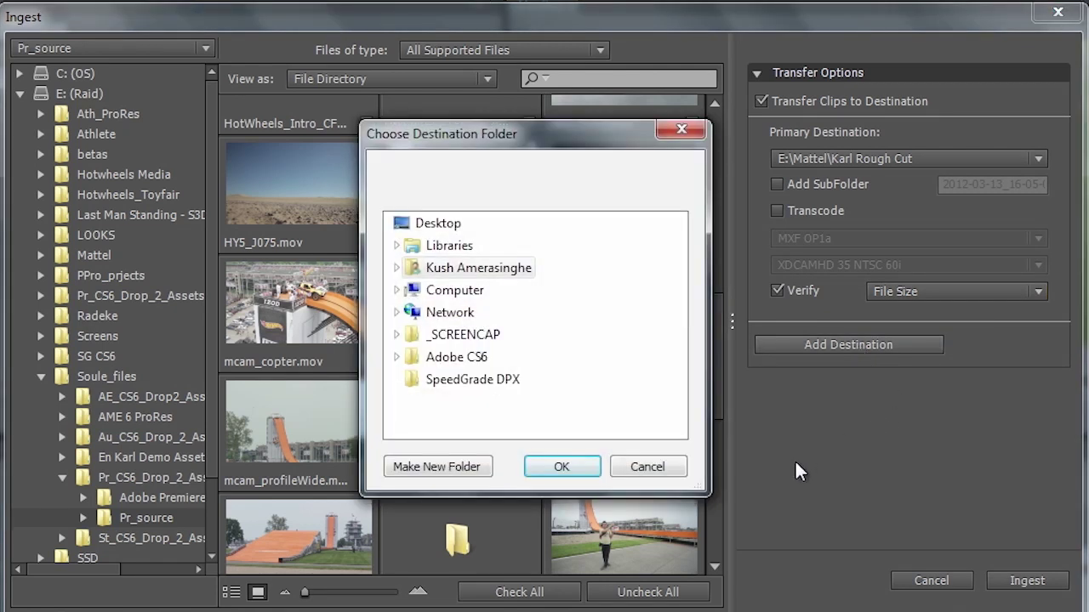
click(650, 467)
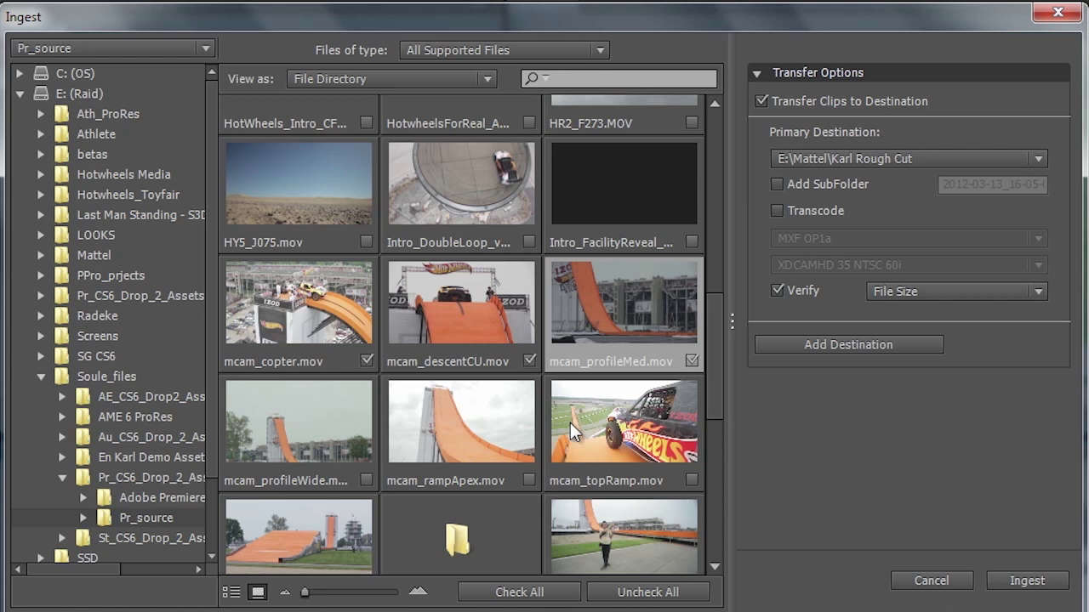
- Preview mcam_topRamp.mov, then turn off Verify and ingest the three marked mcam clips into the Hot Wheels project
click(651, 430)
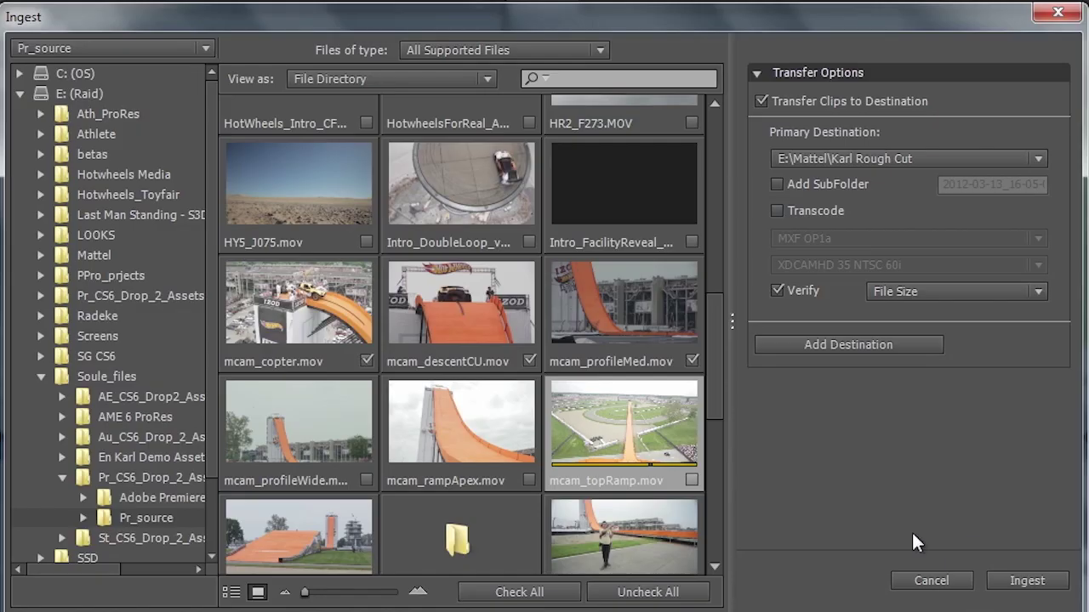
click(778, 290)
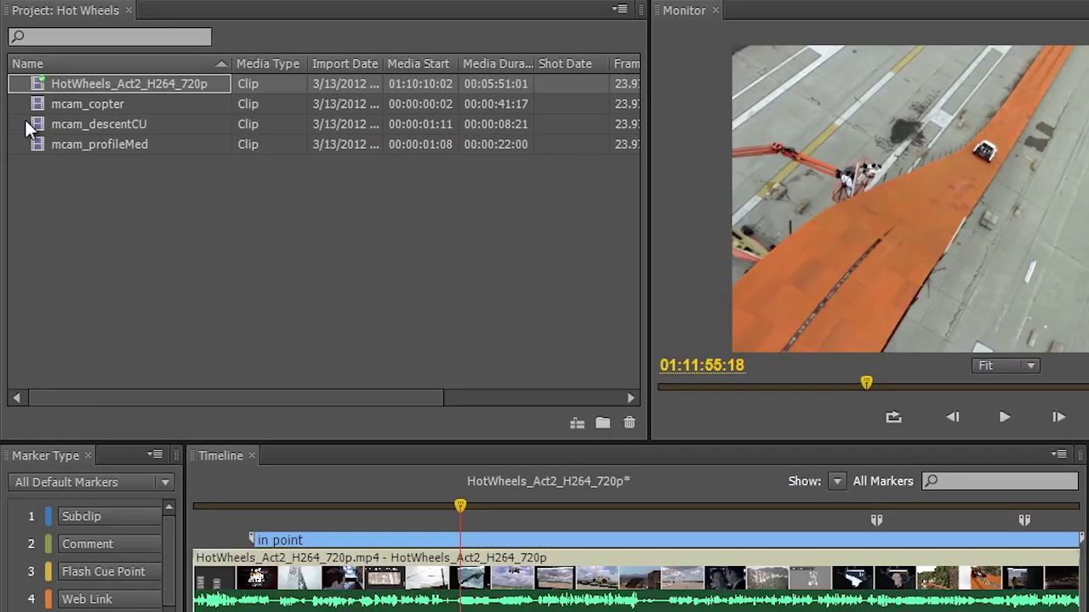
- Open the mcam_descentCU clip, saving the changes to HotWheels_Act2_H264_720p, and play through it to find the ramp descent
double_click(36, 126)
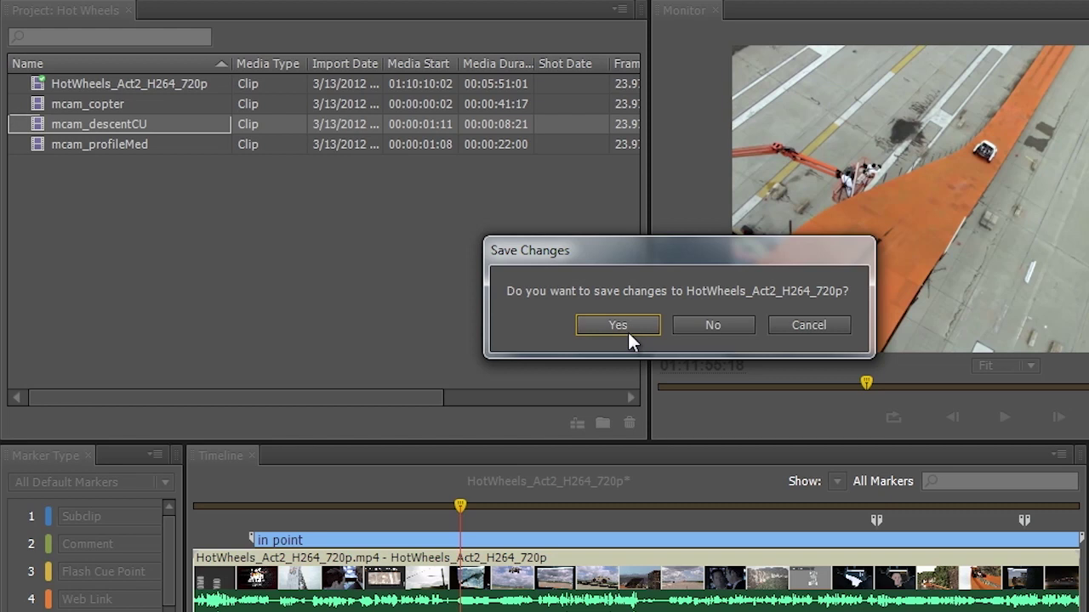
click(627, 328)
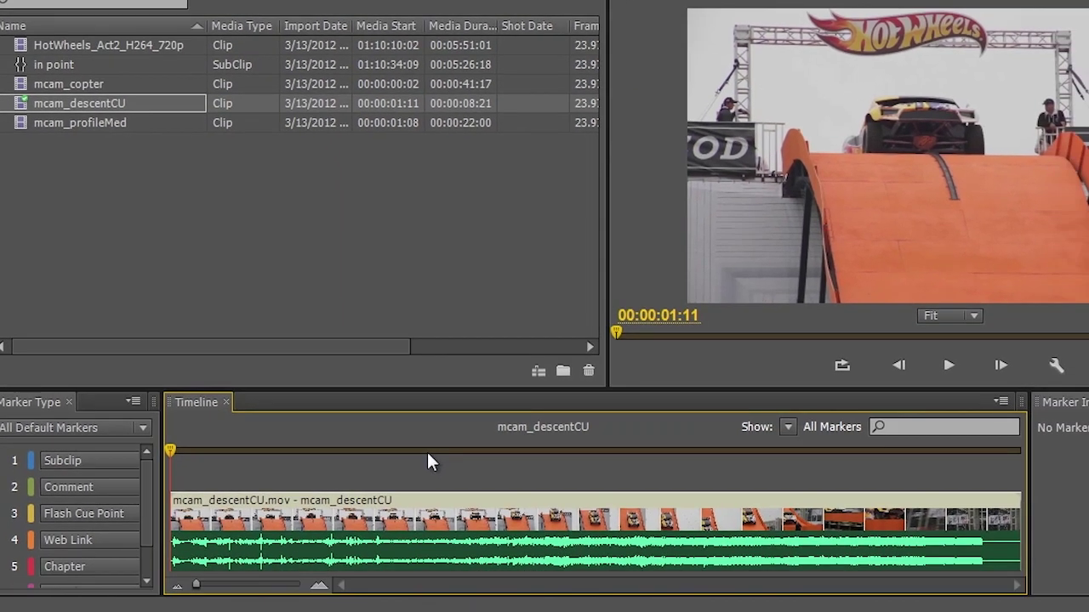
key(space)
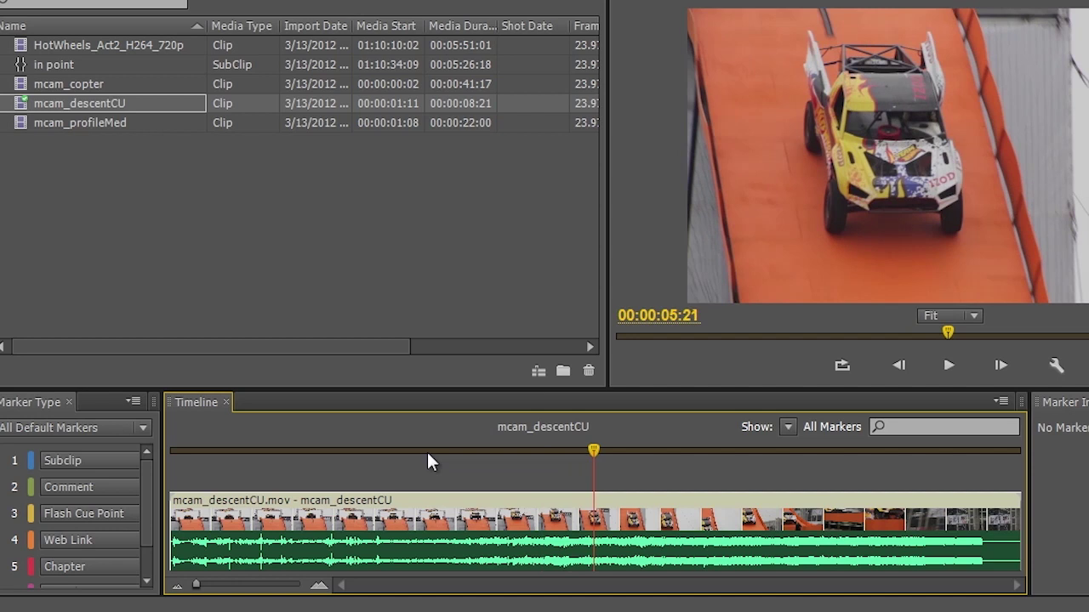
key(j)
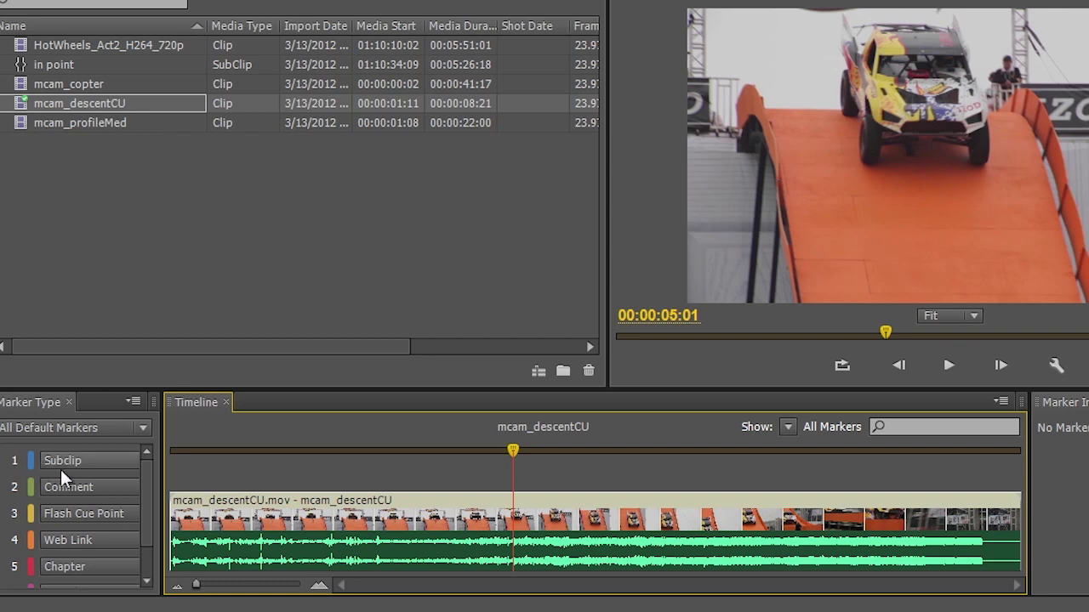
- Add a Subclip marker named "ramp down" to mcam_descentCU, starting at 00:00:05:14 as the truck comes down the ramp
key(space)
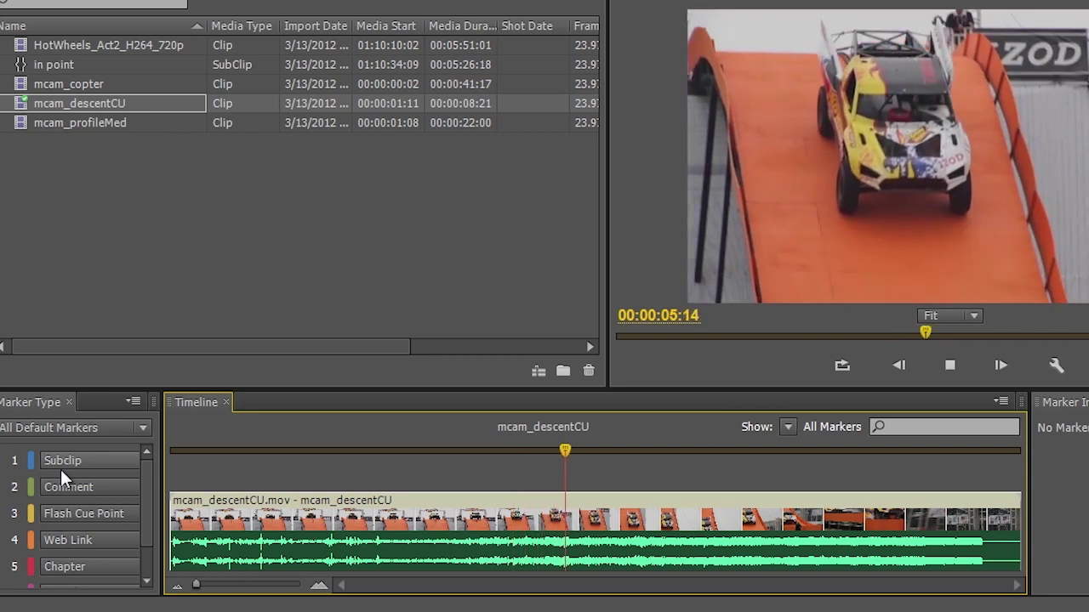
key(j)
key(k)
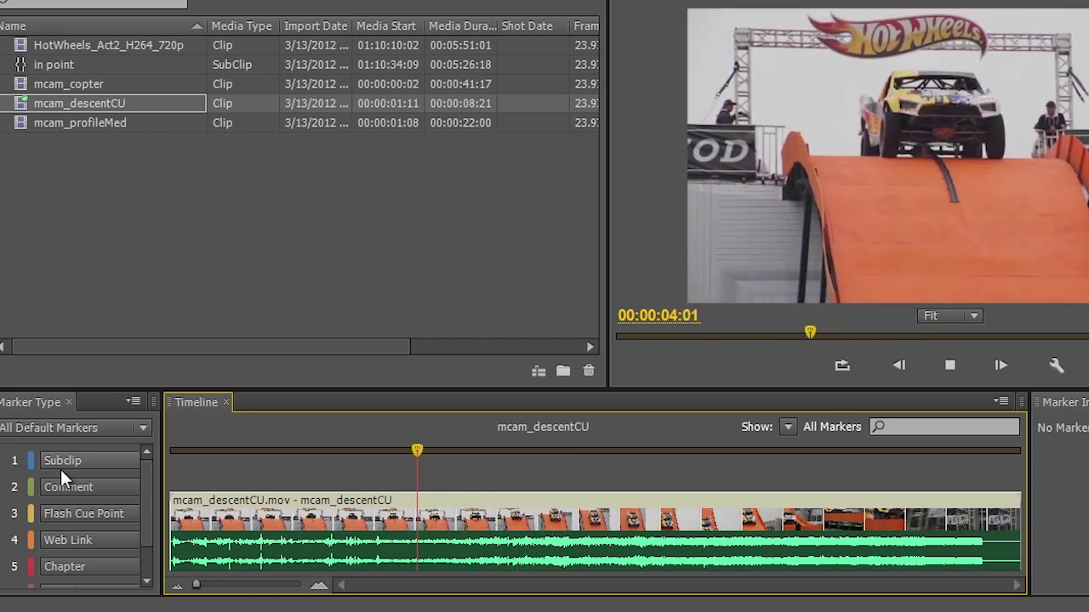
key(l)
key(1)
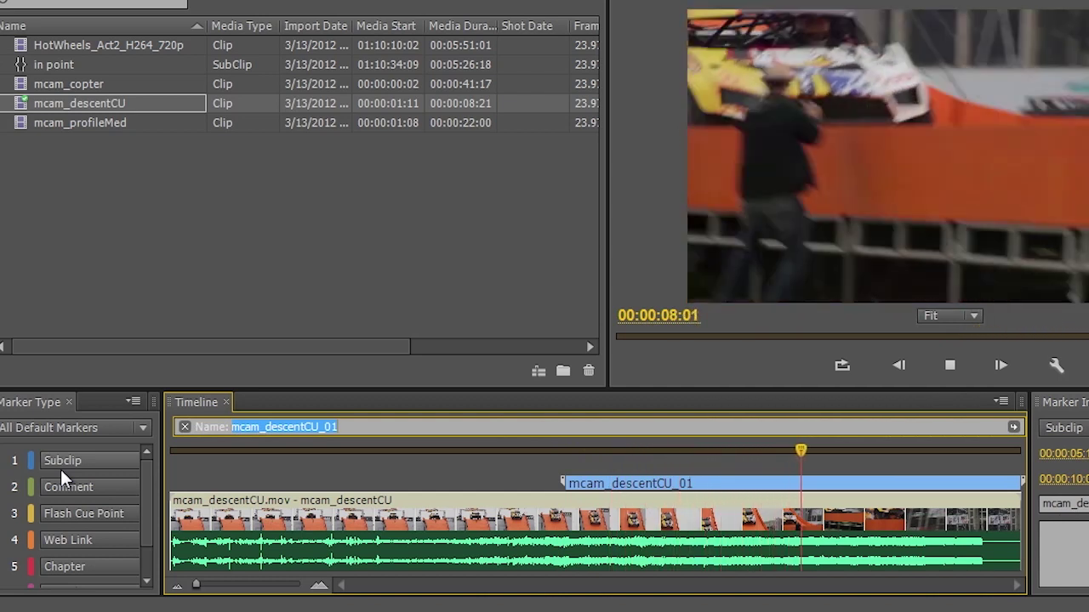
text(ramp down)
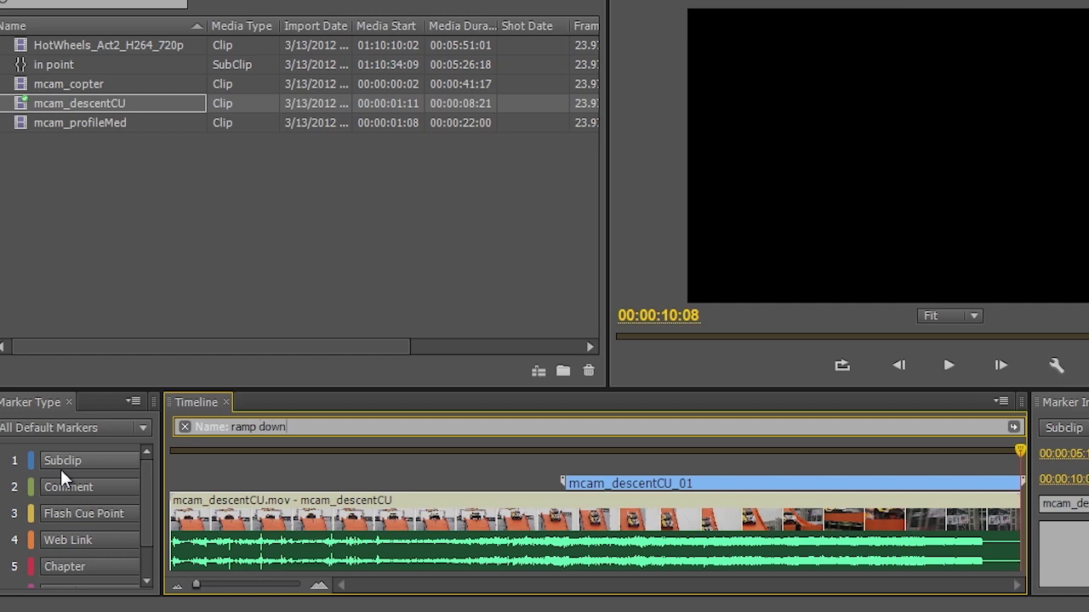
key(Return)
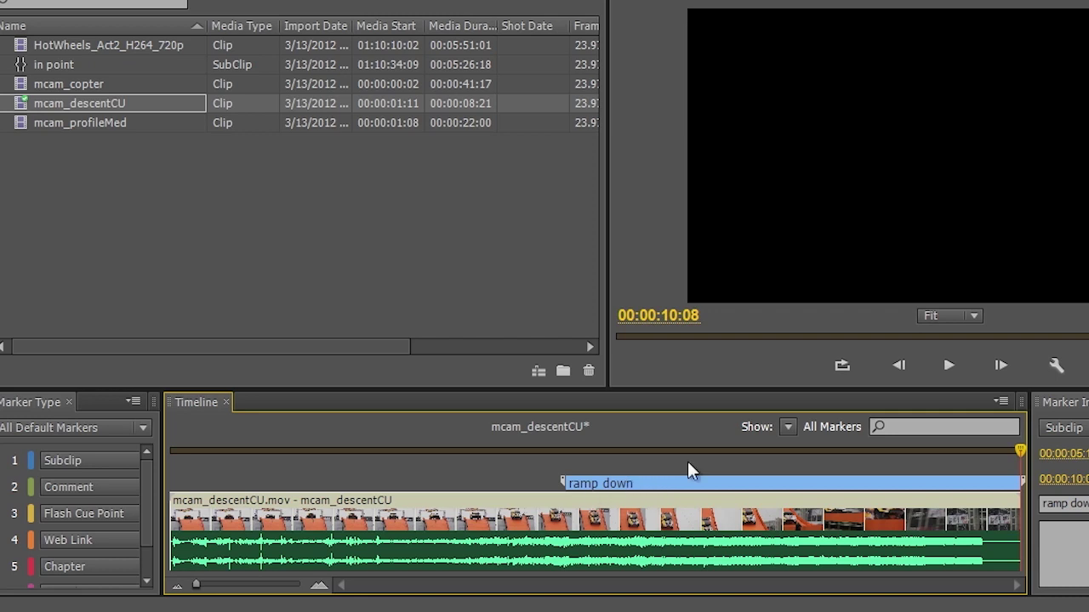
- Set the out point of the "ramp down" subclip marker so that the subclip lasts 00:00:02:12
key(j)
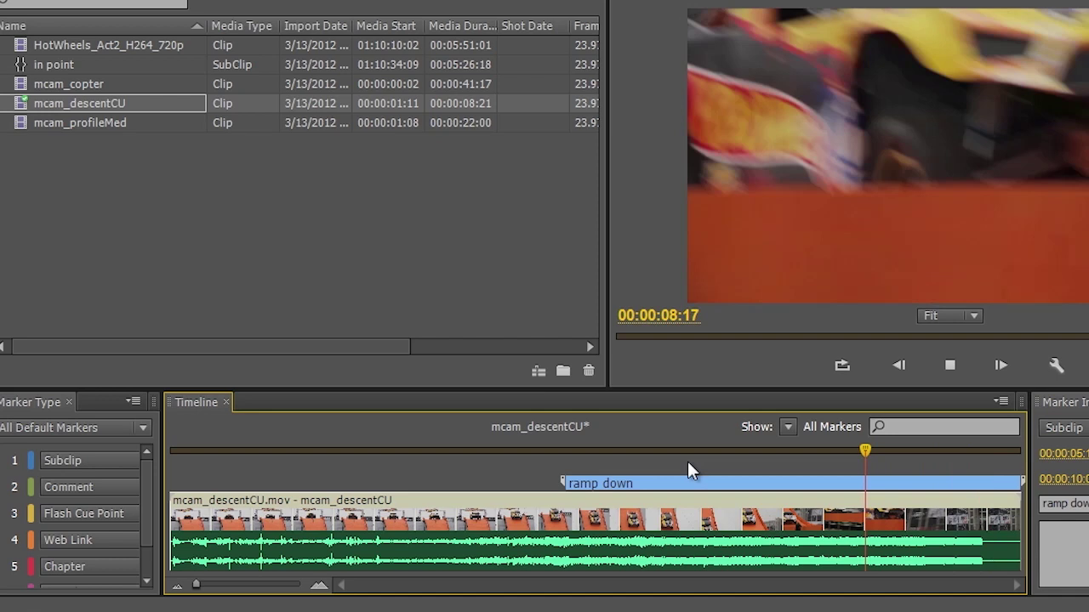
key(l)
key(j)
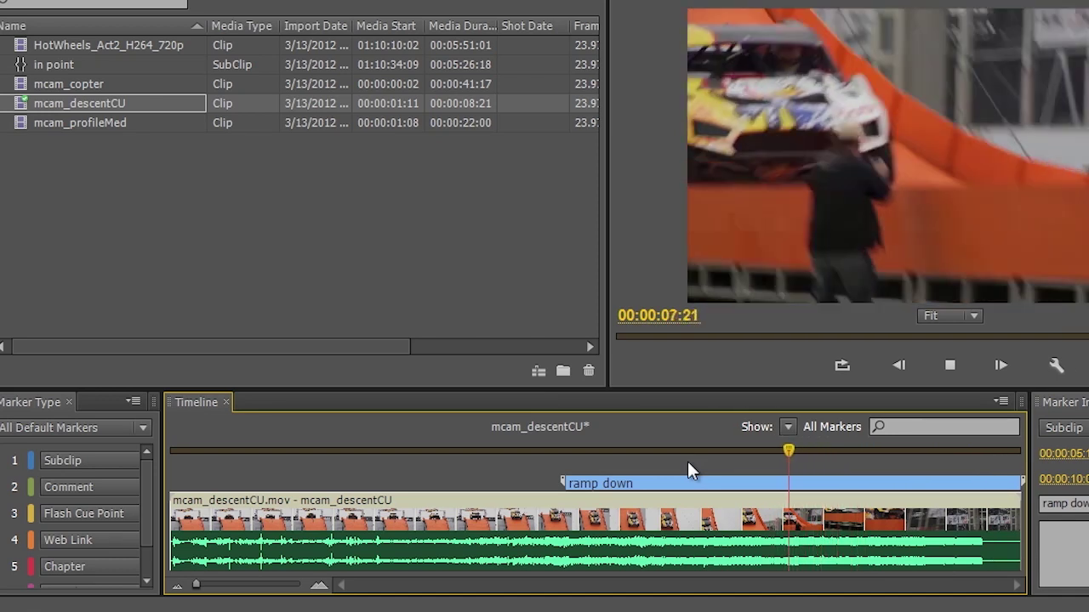
key(l)
key(o)
key(j)
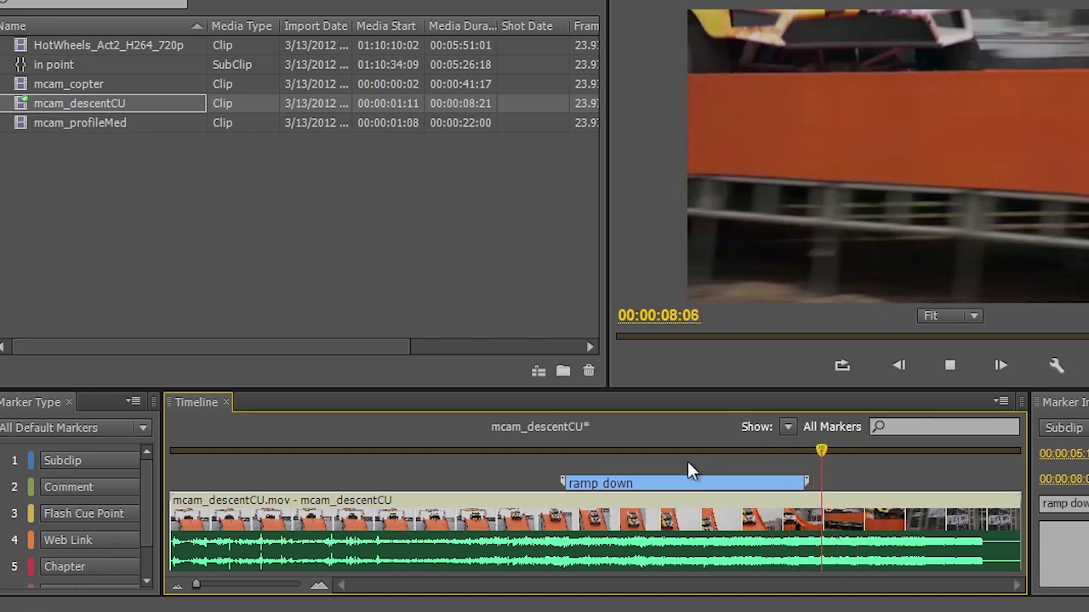
key(k)
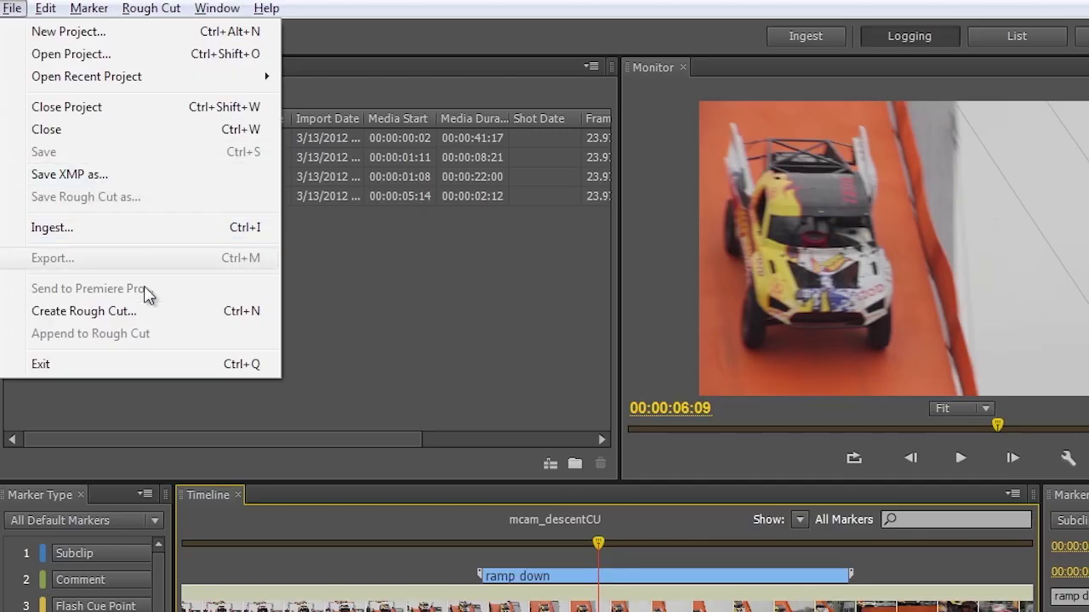
- Create a new rough cut on the Desktop, replacing the existing .arcut file there
click(504, 329)
click(34, 200)
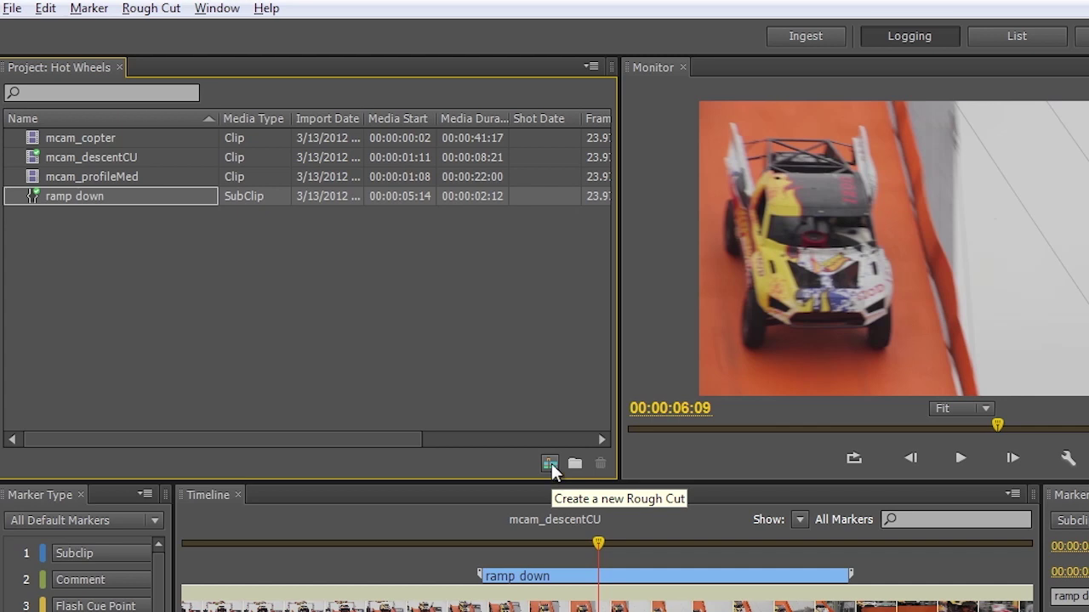
click(13, 10)
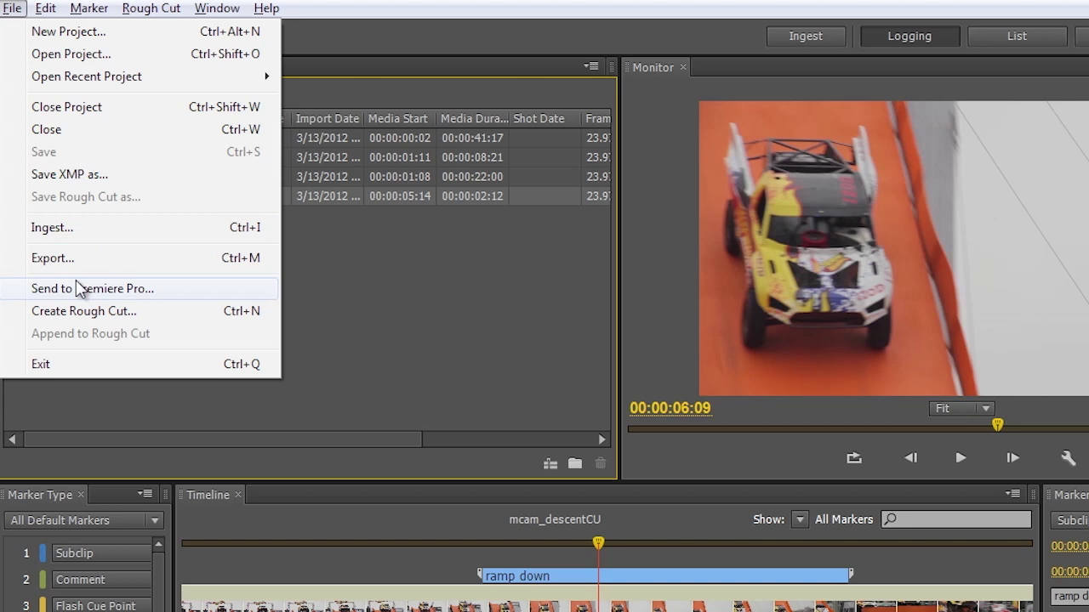
click(58, 311)
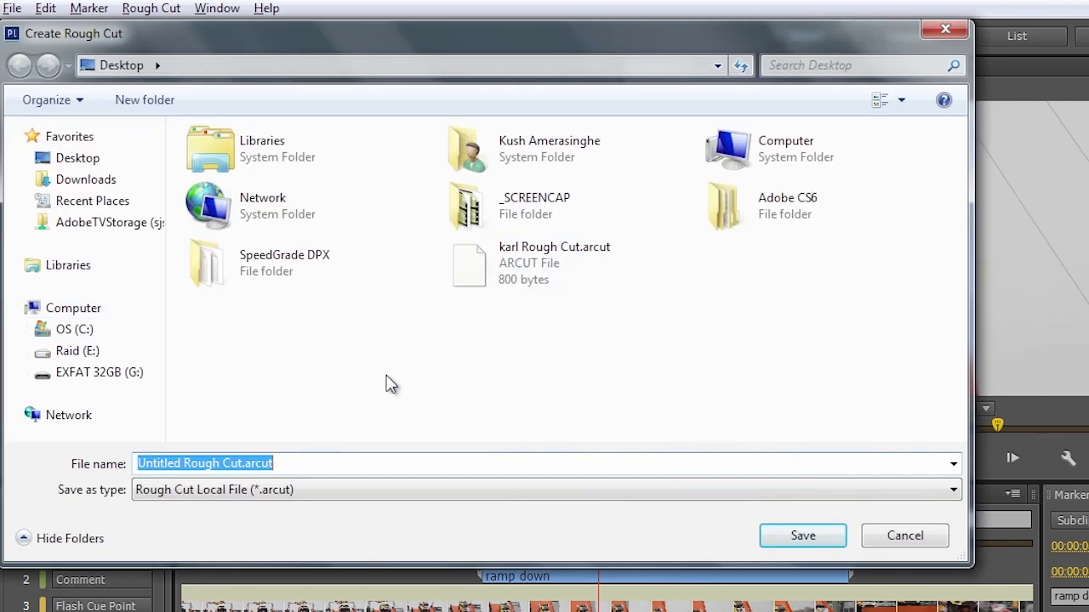
click(474, 276)
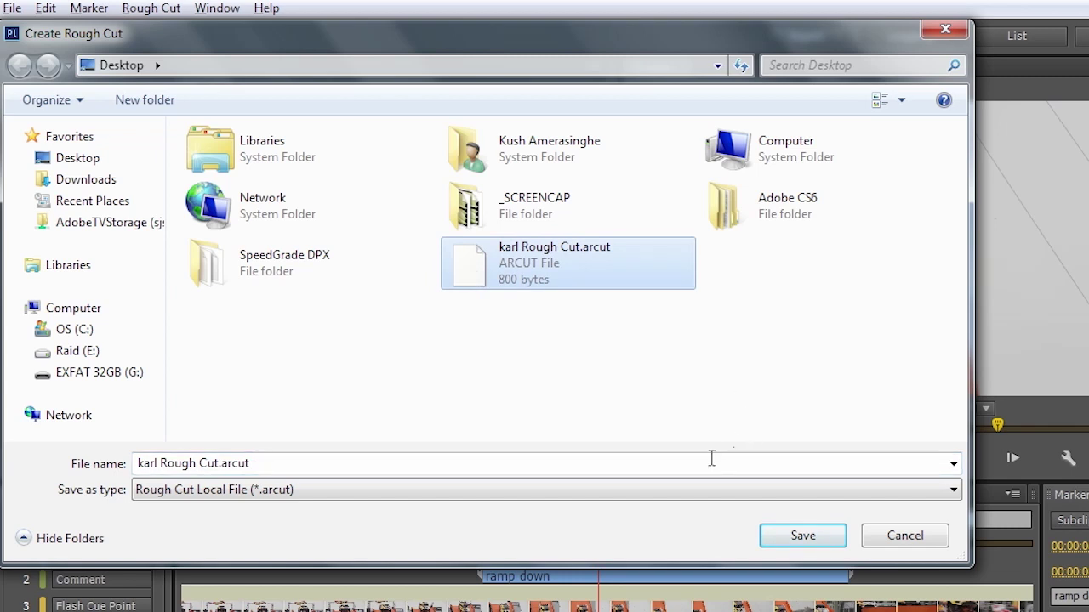
click(829, 541)
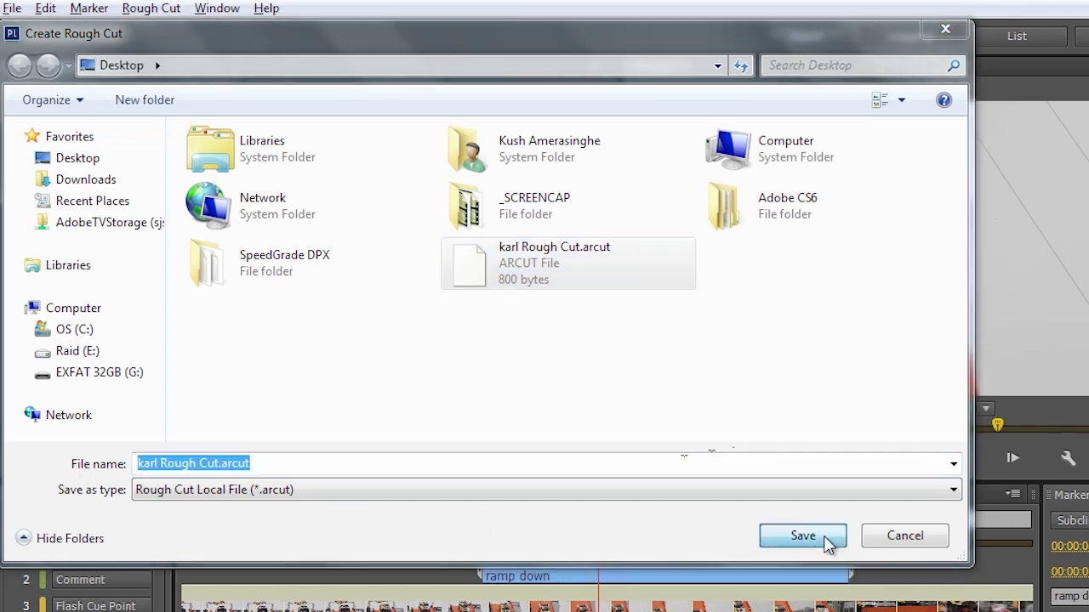
click(726, 376)
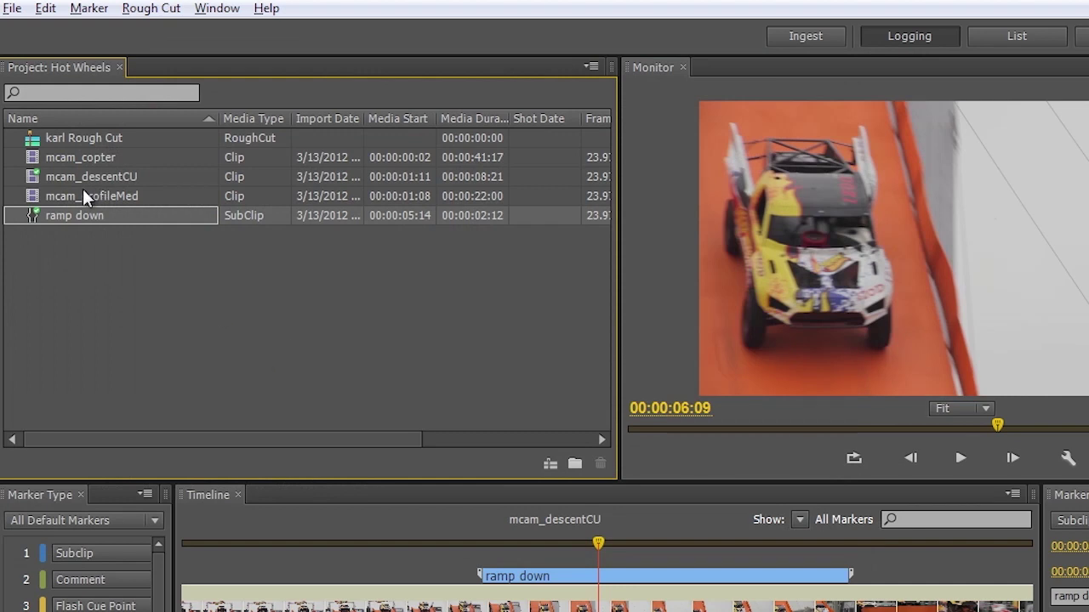
- Open the new rough cut in the timeline and switch to the Rough Cut workspace
double_click(36, 144)
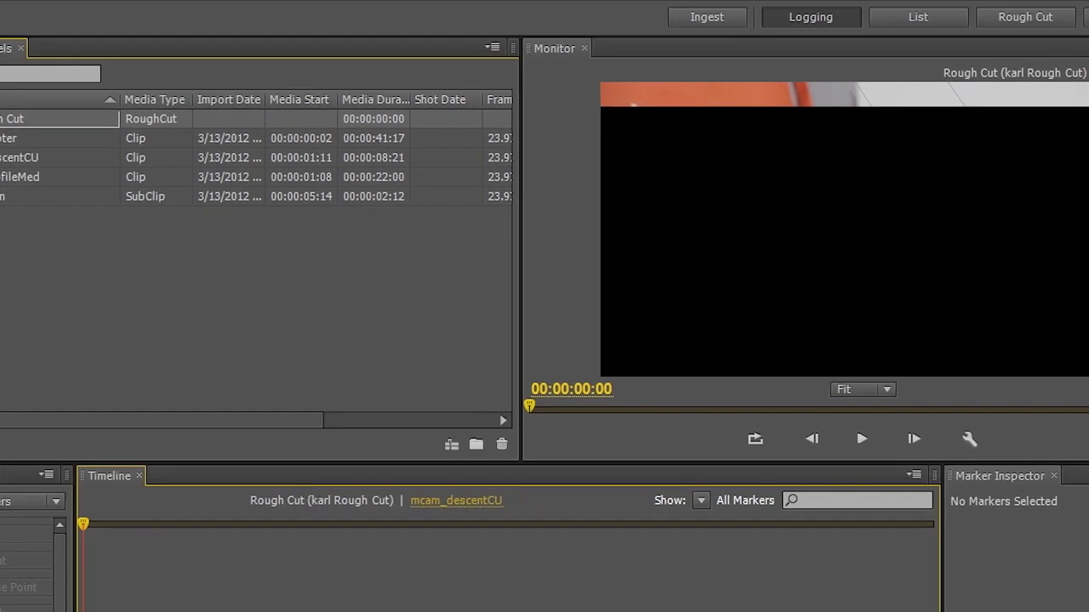
click(1035, 19)
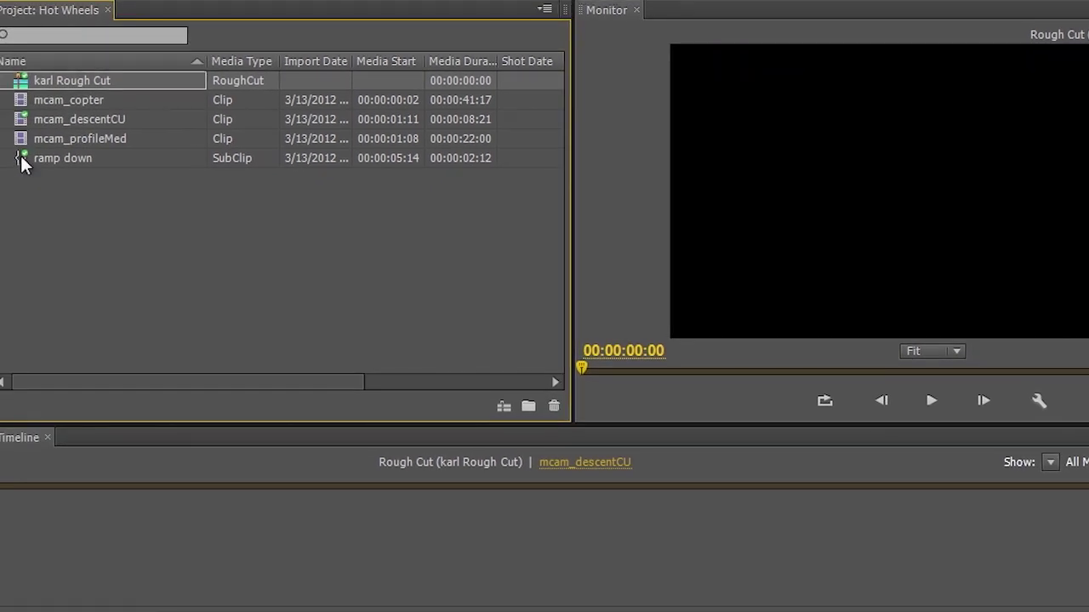
click(10, 199)
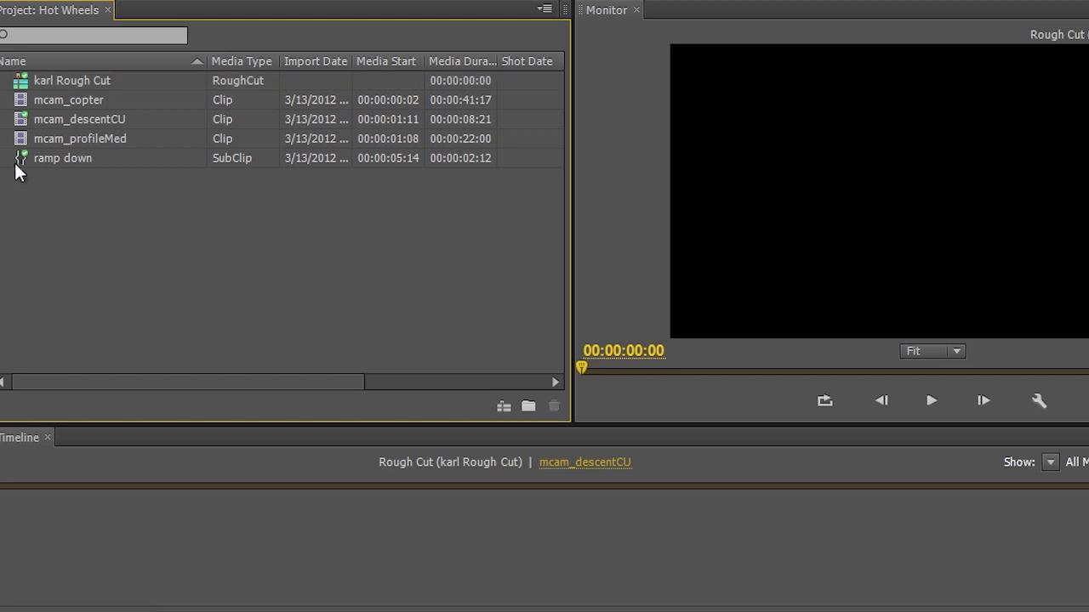
- Add the "ramp down" subclip to the empty rough cut timeline as its first clip
drag(17, 162, 90, 402)
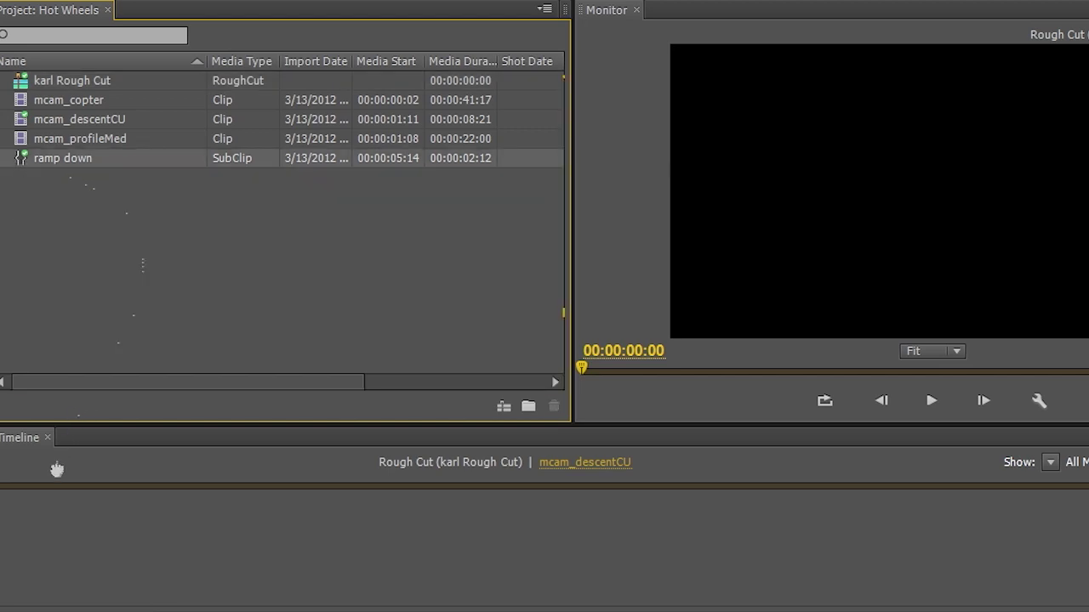
drag(56, 469, 53, 510)
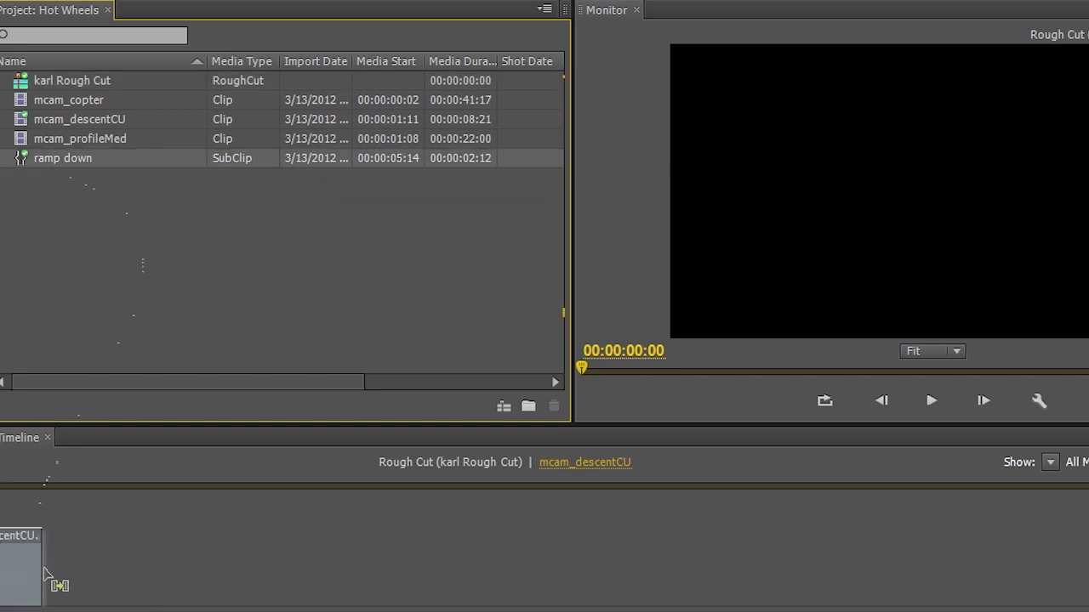
drag(46, 576, 45, 576)
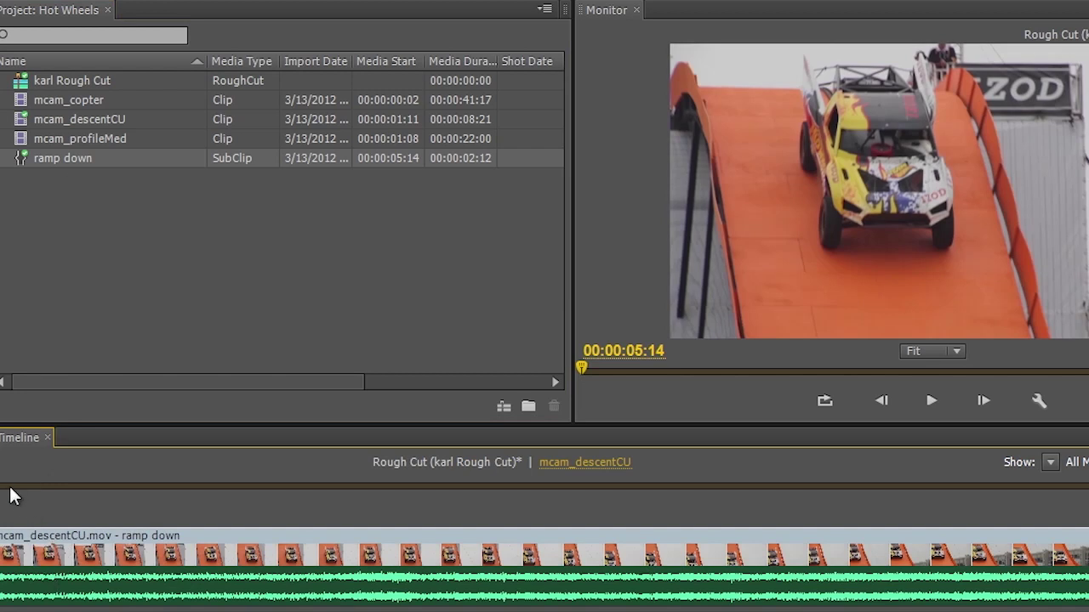
drag(12, 496, 4, 430)
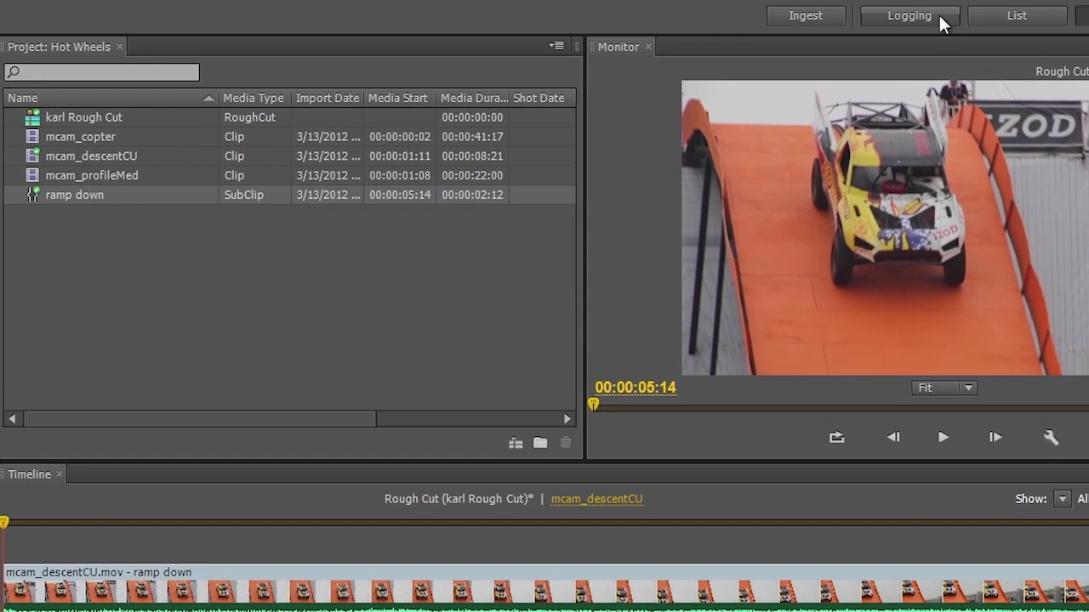
- Open mcam_copter in the Logging workspace and add a Subclip marker named "Copter Down The Ramp" starting at 00:00:05:21
click(938, 15)
double_click(28, 134)
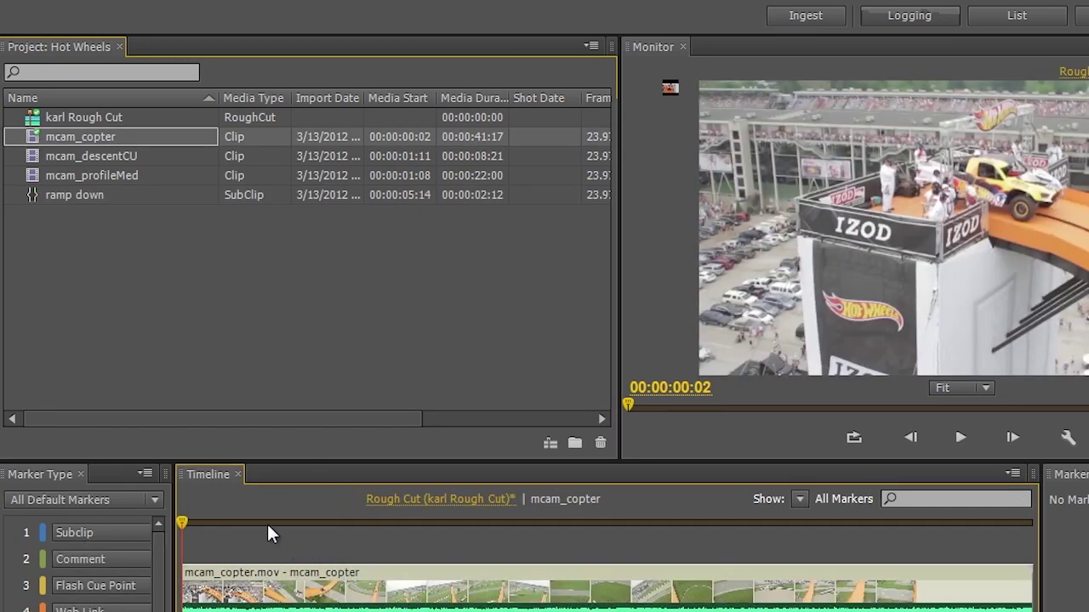
click(270, 520)
drag(270, 517, 300, 530)
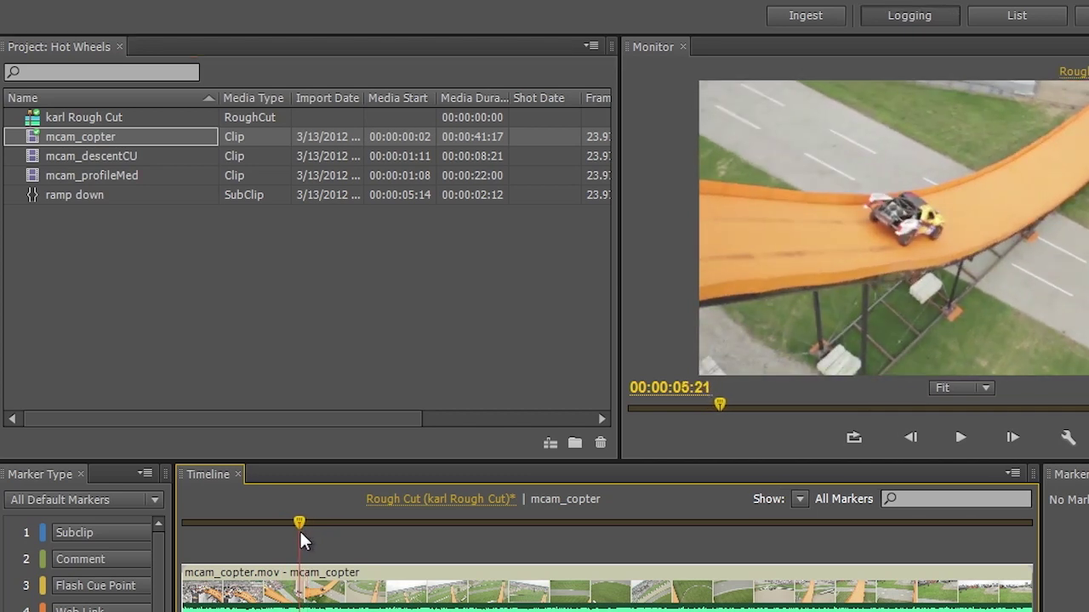
key(1)
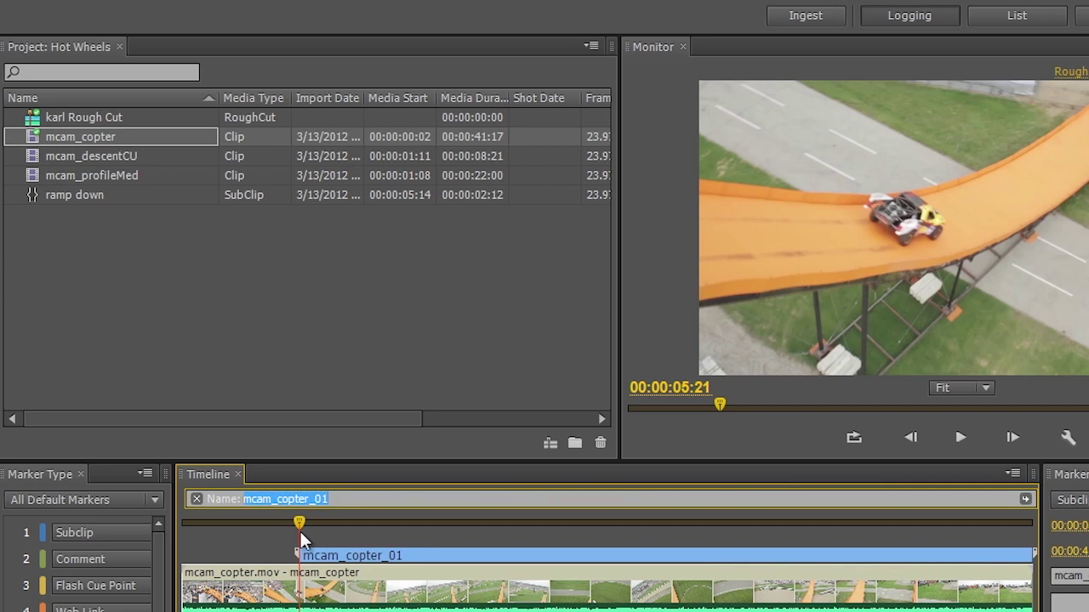
text(Copter D)
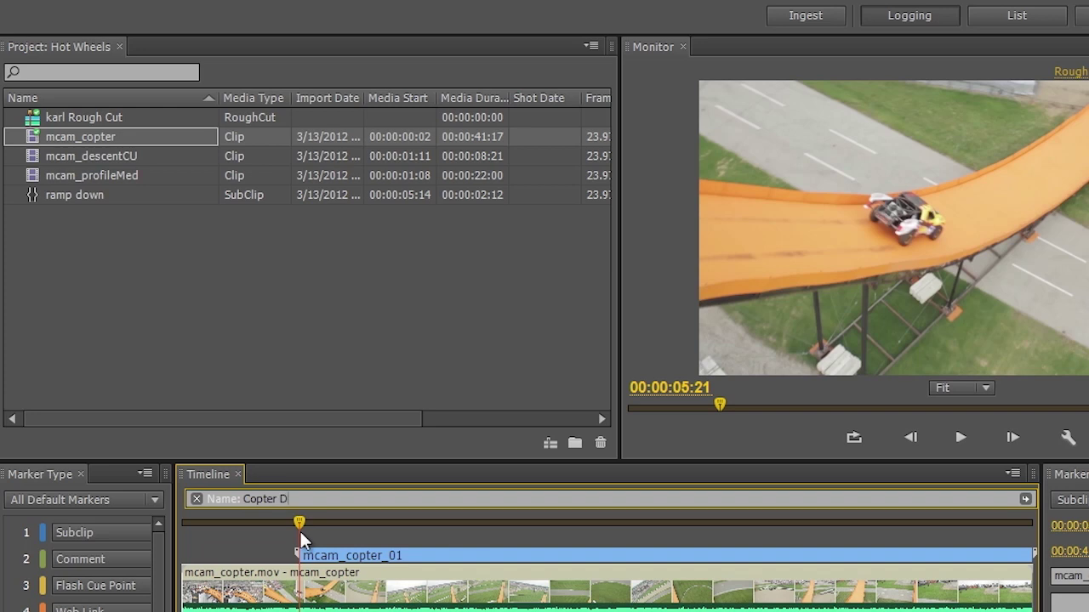
text(own The Ramp)
key(Return)
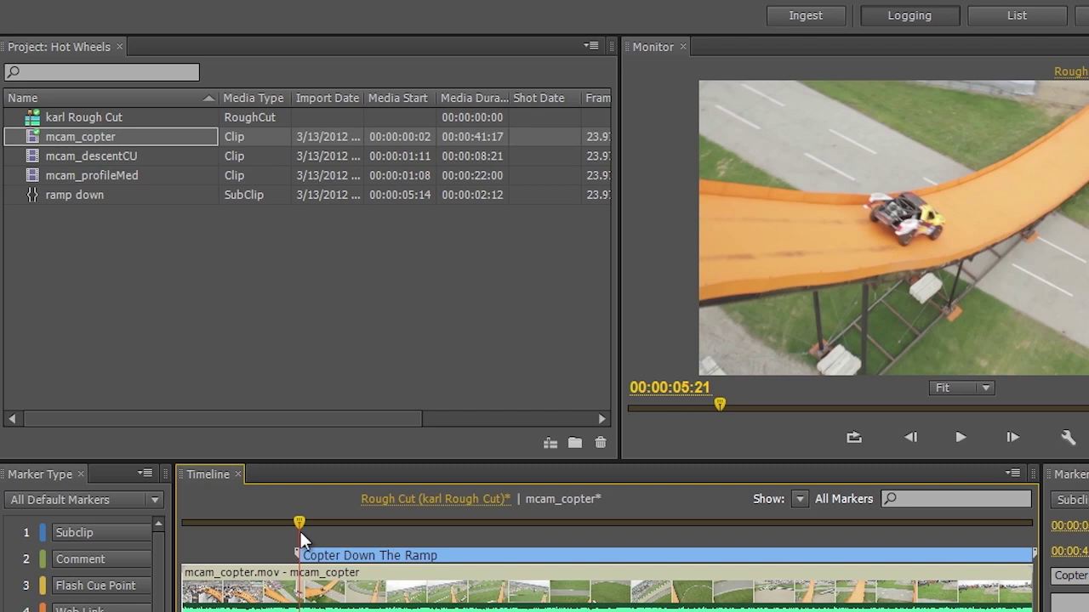
- Play mcam_copter and set the "Copter Down The Ramp" marker's out point at 00:00:08:08
key(space)
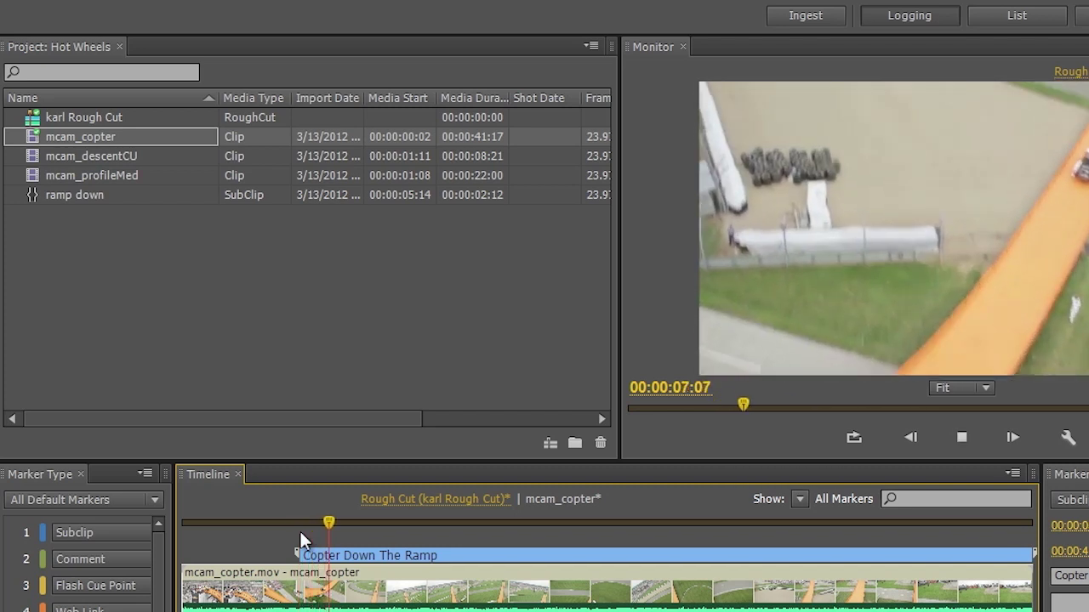
key(space)
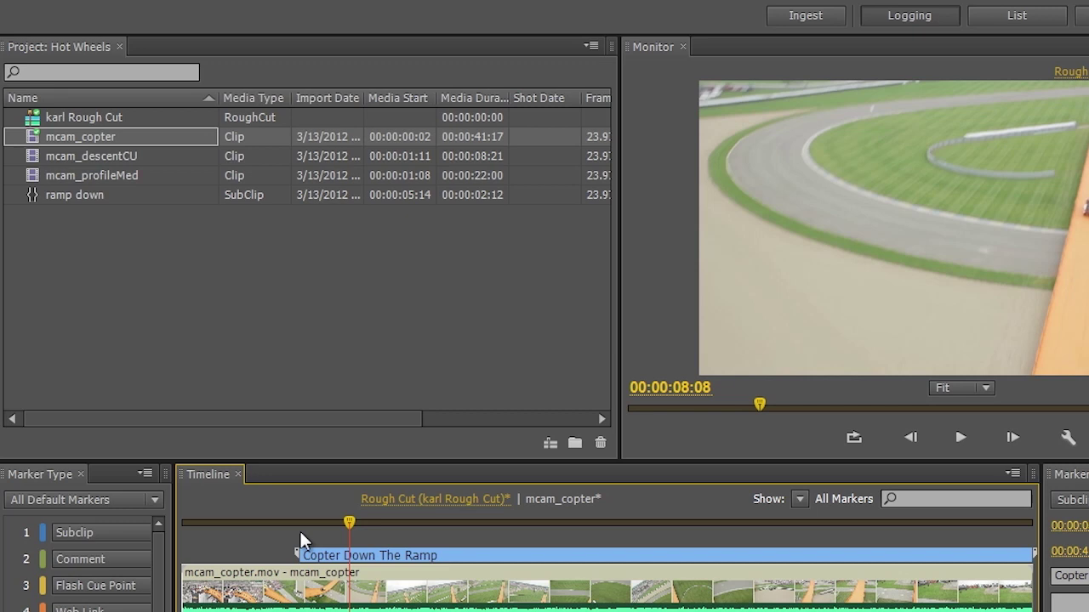
key(o)
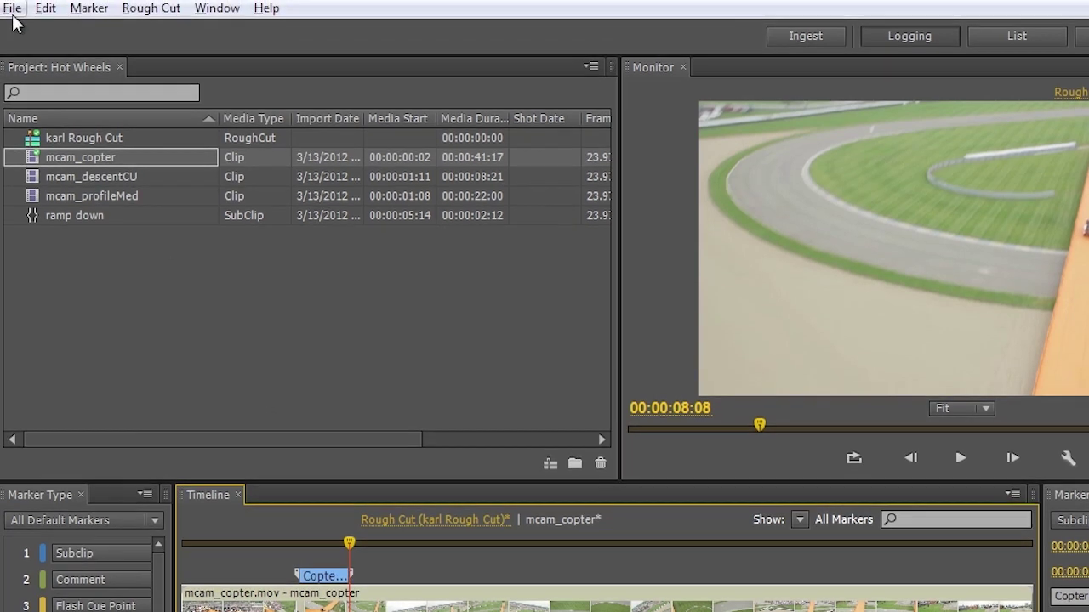
- Save the clip and rough cut changes, and sort the project items by media type
click(11, 8)
click(42, 151)
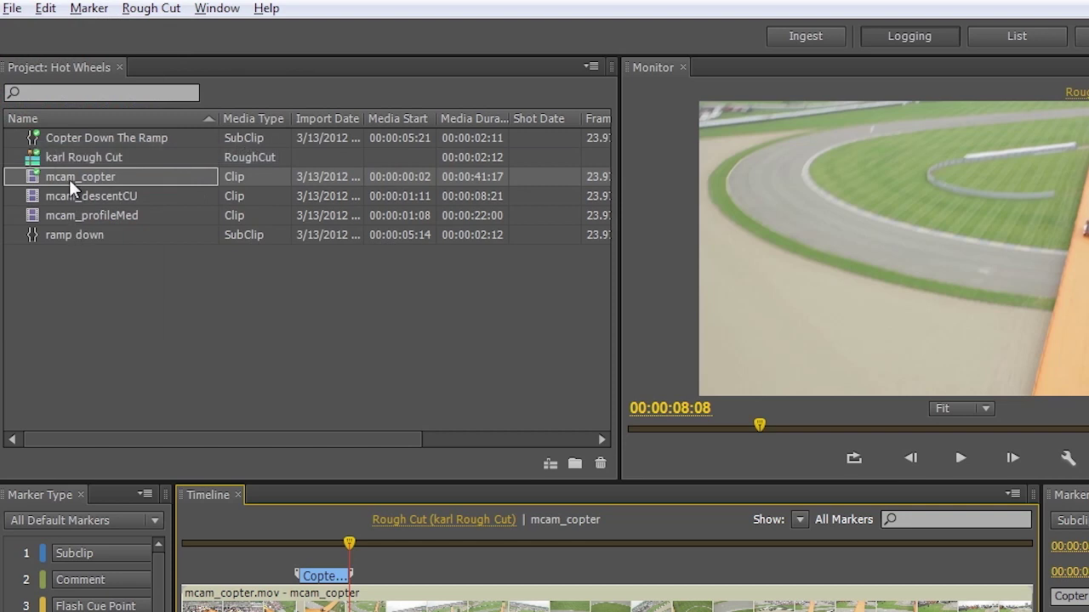
click(281, 118)
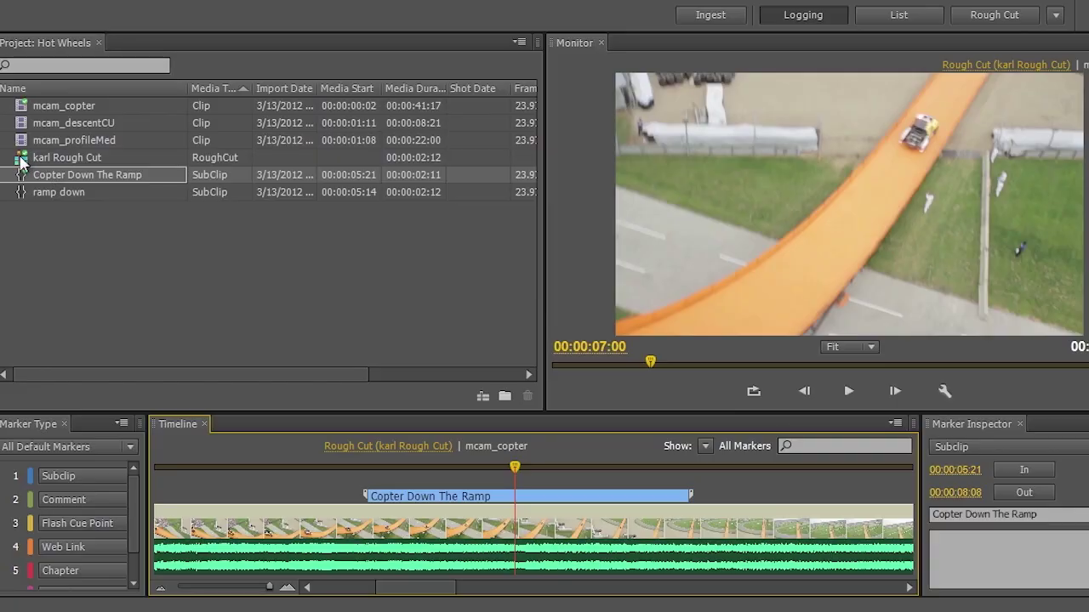
- Open the rough cut in the Rough Cut workspace and place the "Copter Down The Ramp" subclip directly after "ramp down"
double_click(23, 159)
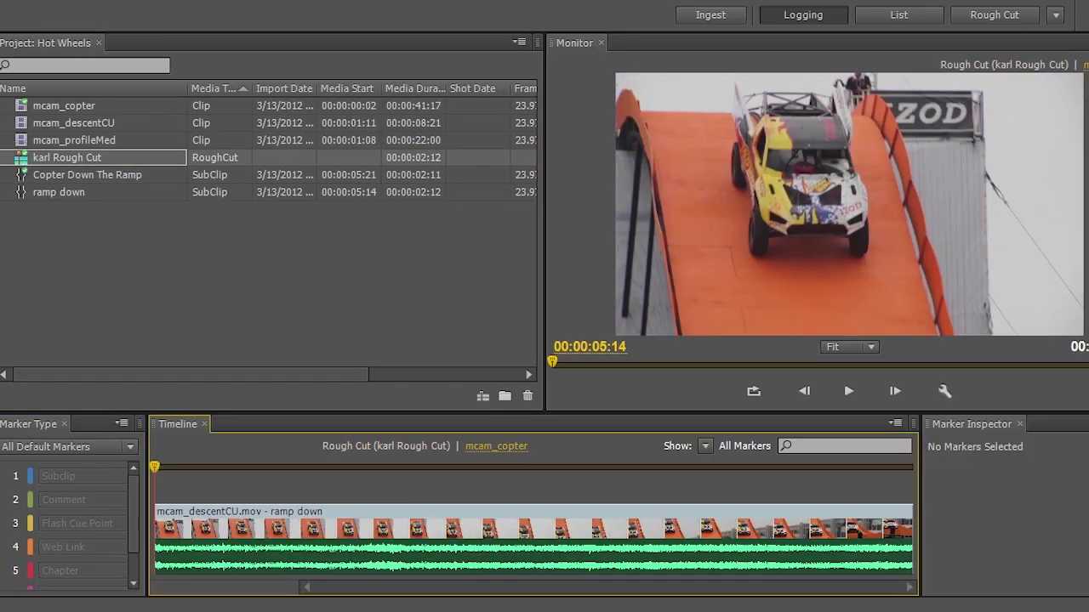
click(1014, 15)
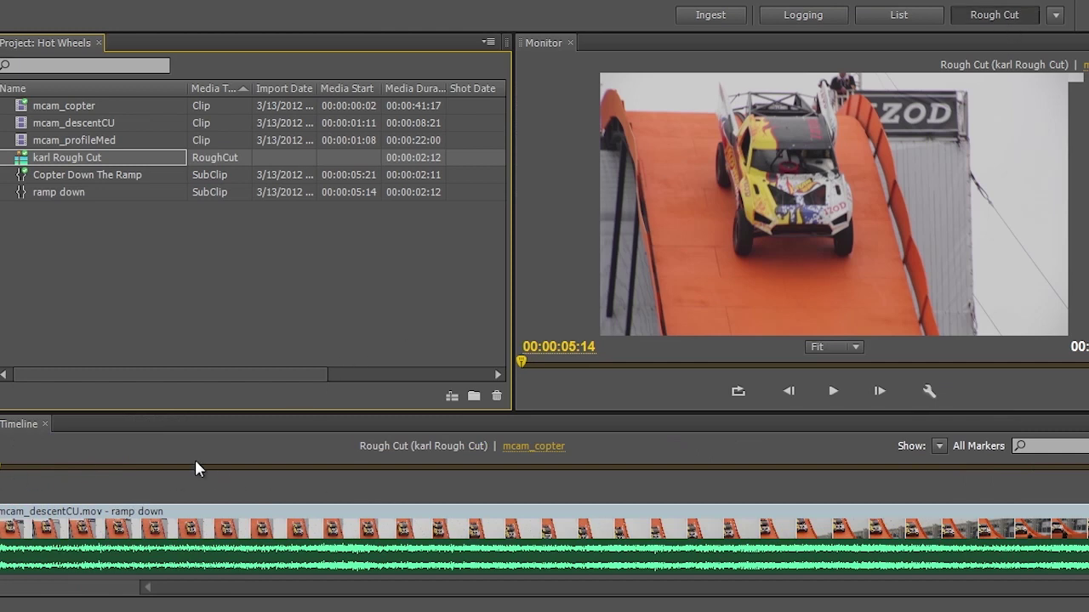
click(25, 473)
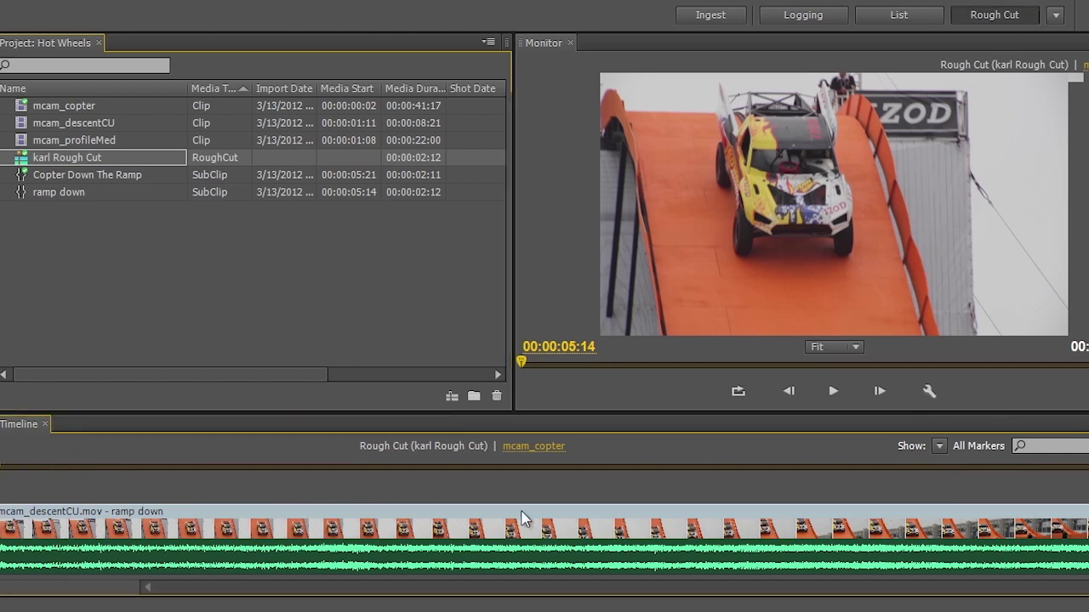
click(21, 177)
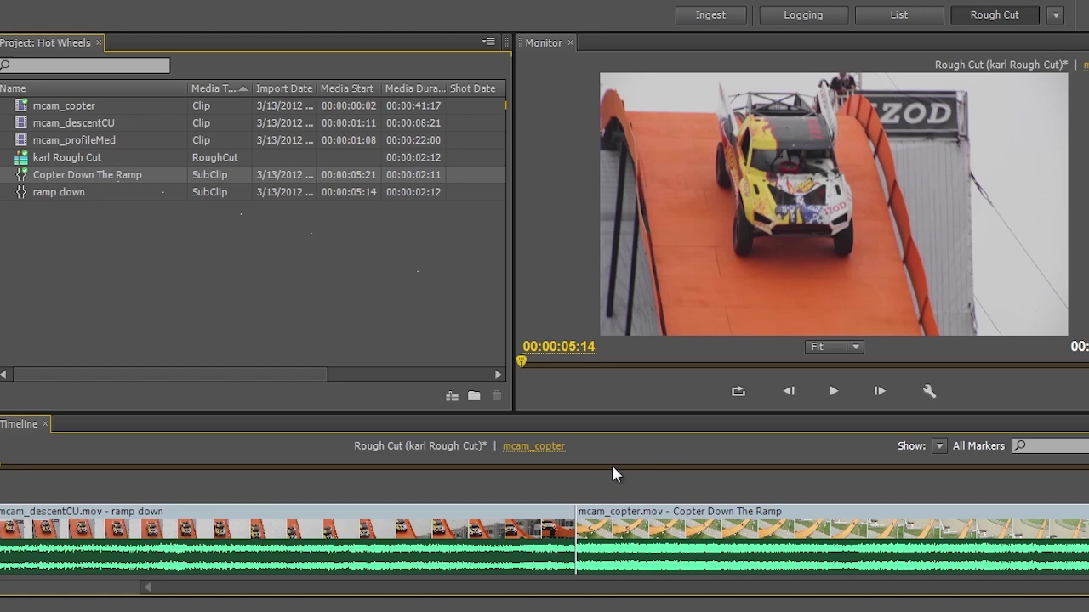
drag(613, 461, 239, 515)
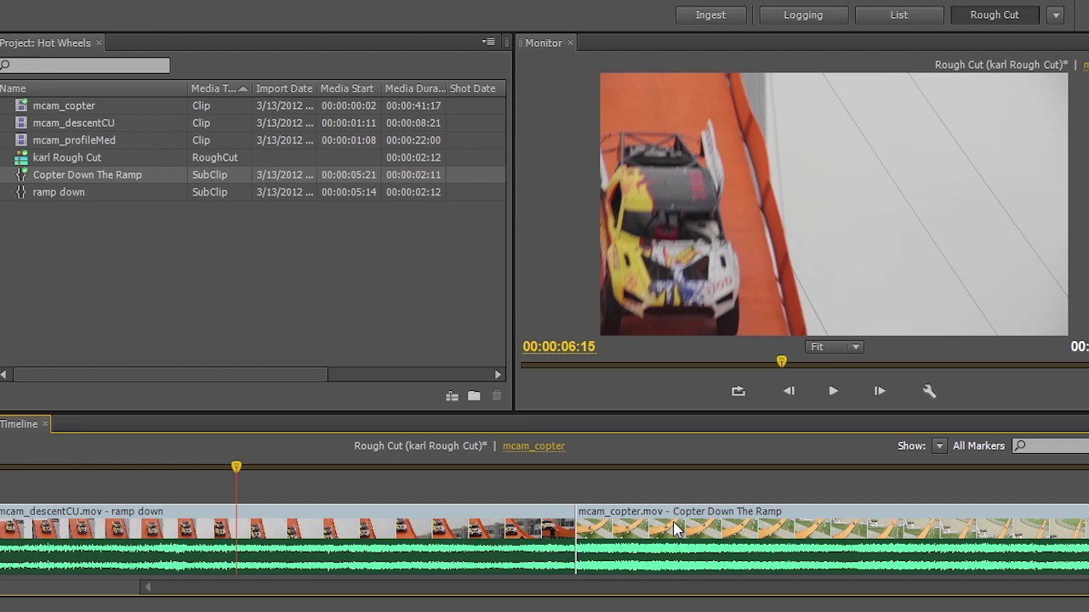
mouse_move(675, 529)
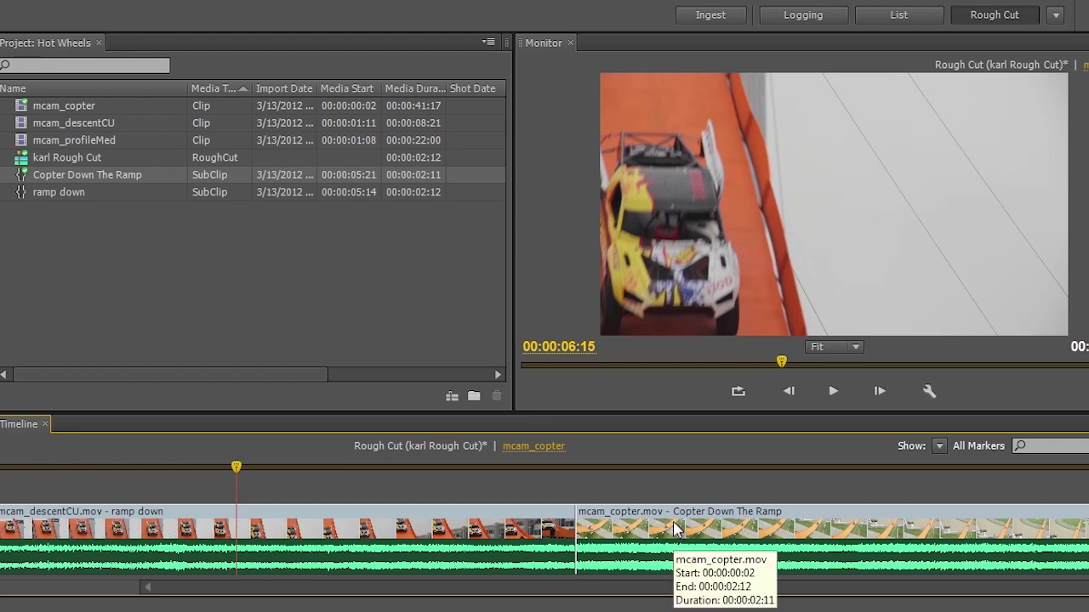
- Add a Comment marker to mcam_copter at 00:00:06:02 in the Logging workspace, reading "Match the ramp orange from Ramp Down Shot"
double_click(20, 106)
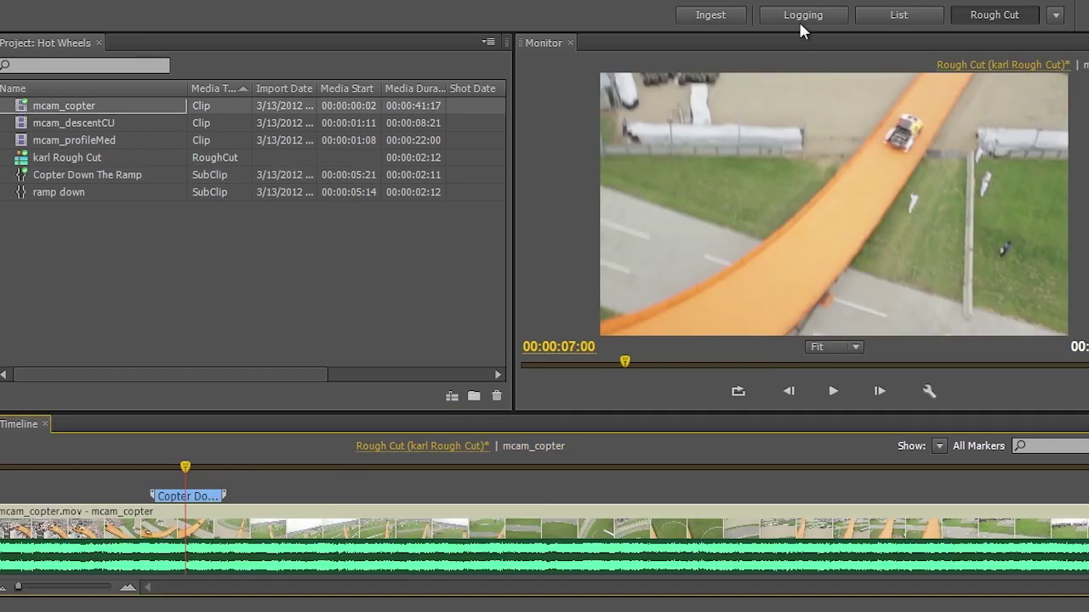
click(802, 15)
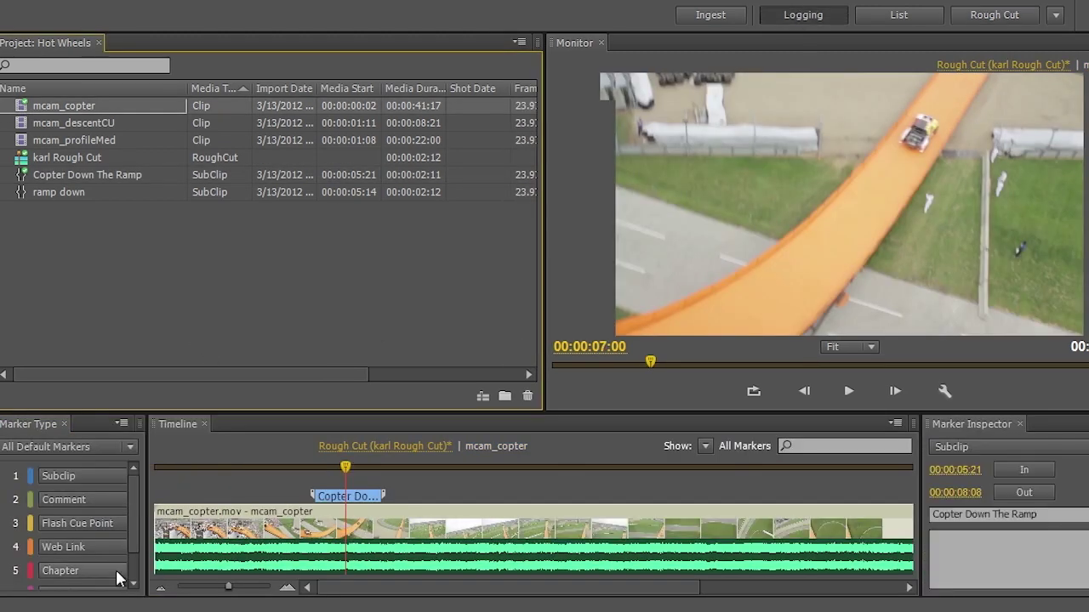
click(345, 470)
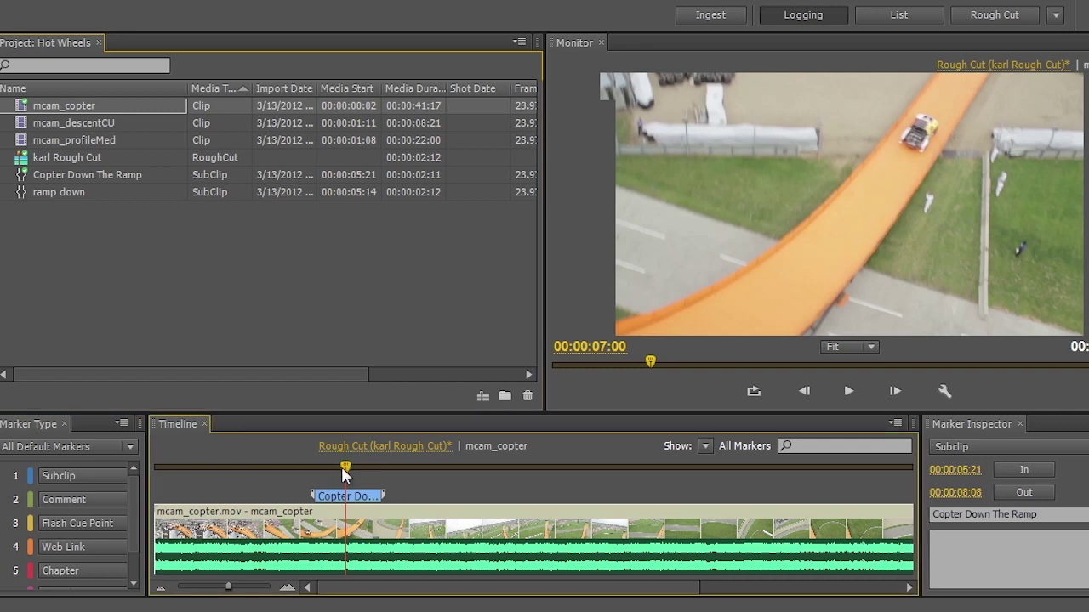
drag(344, 470, 320, 470)
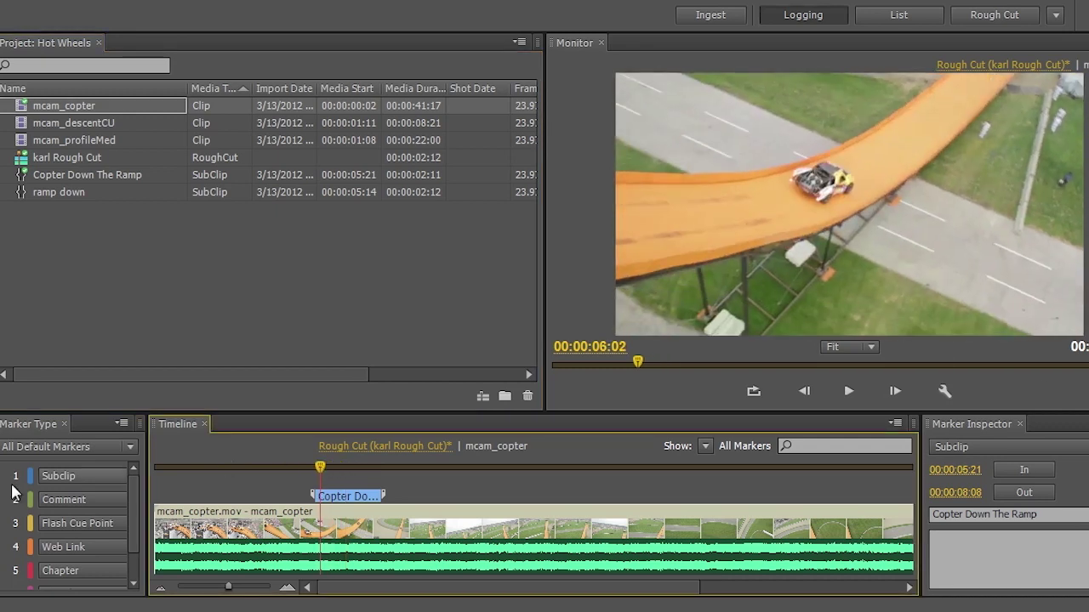
click(64, 500)
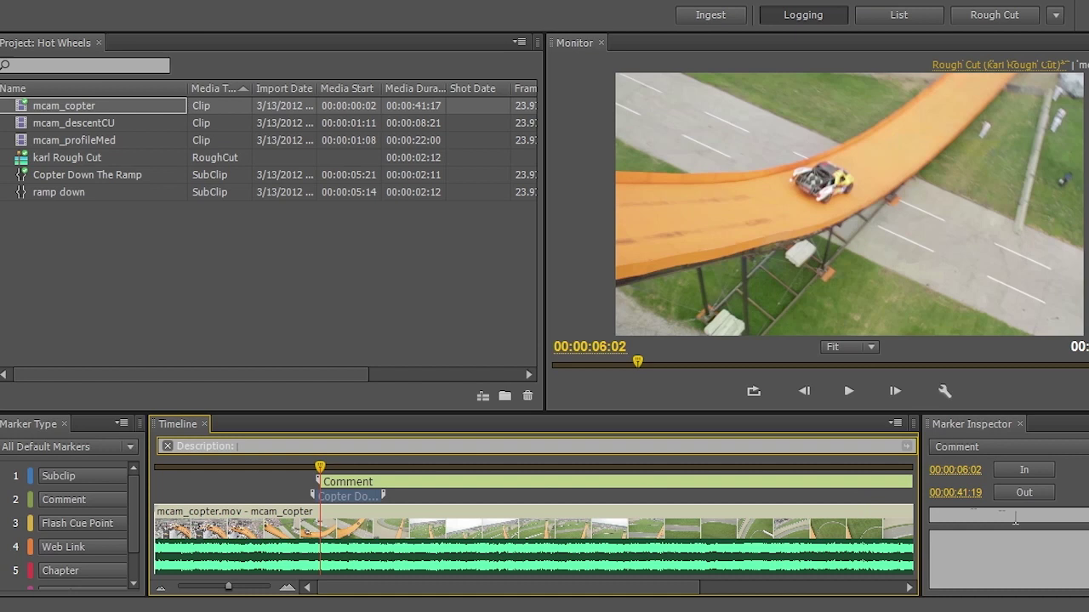
click(984, 513)
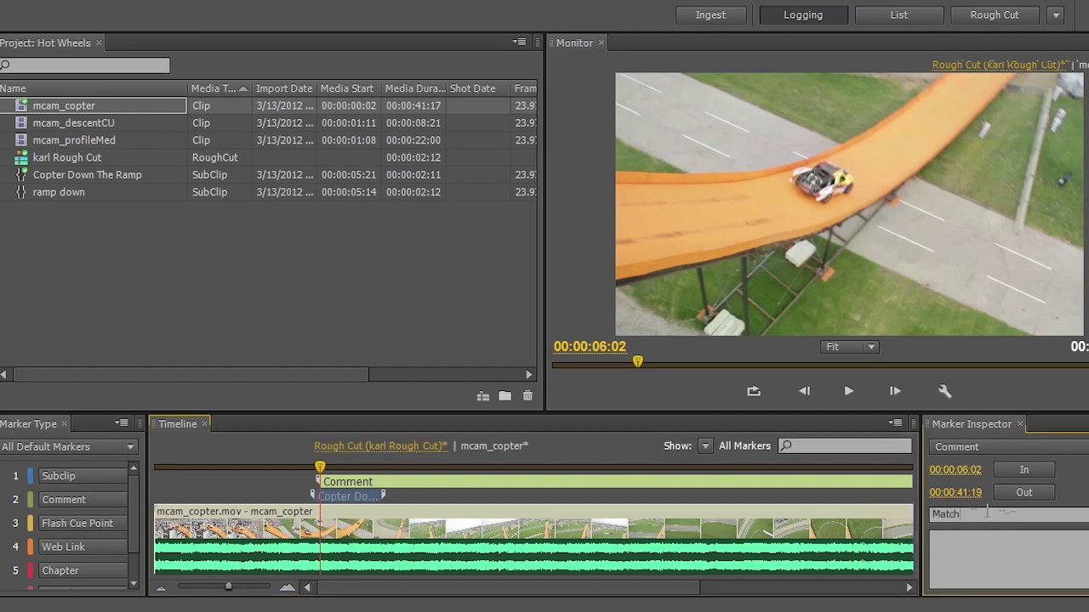
text(Match the ramp orange from Ramp)
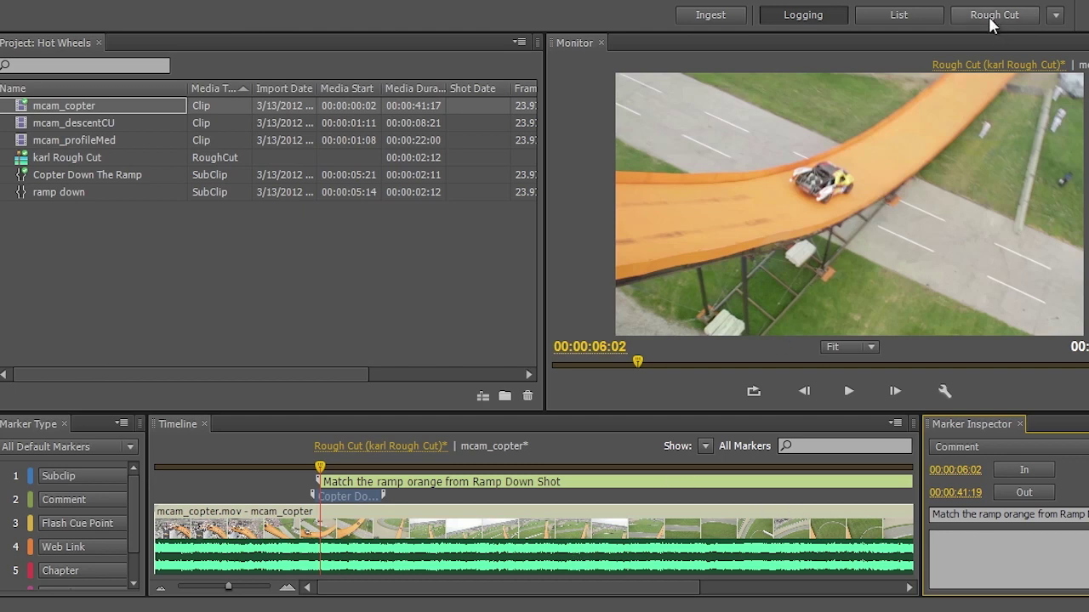
- Reopen the rough cut and check the comment marker in the source clip of its "Copter Down The Ramp" segment
double_click(21, 164)
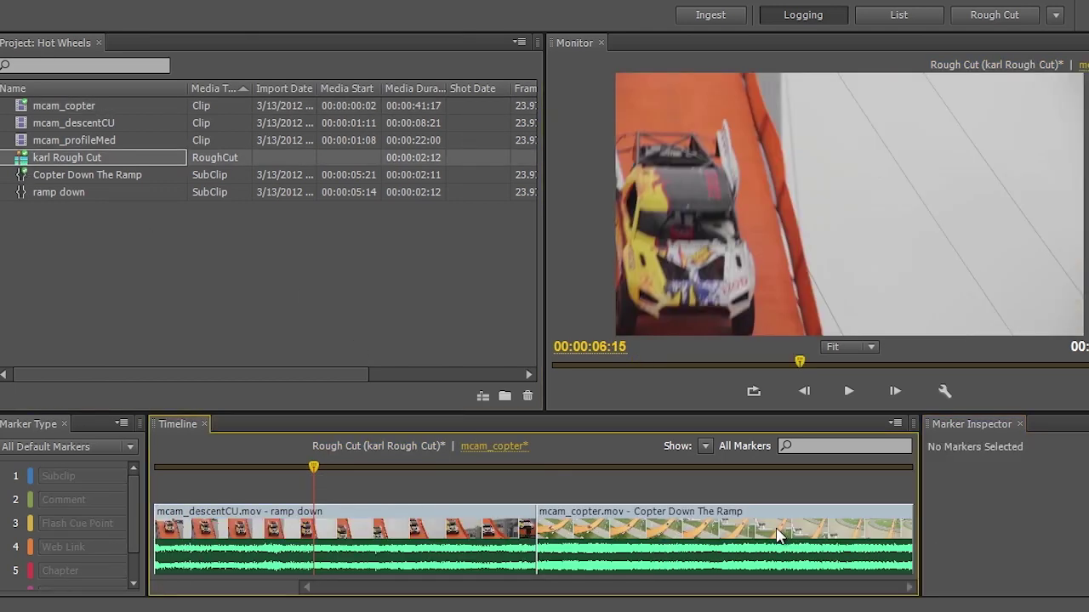
click(807, 533)
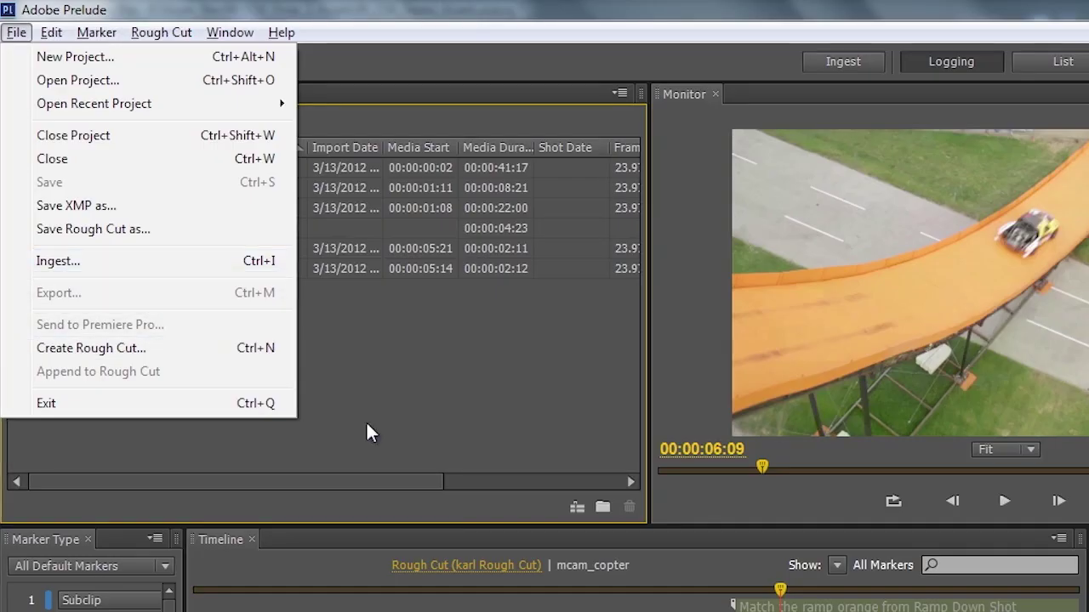
key(Escape)
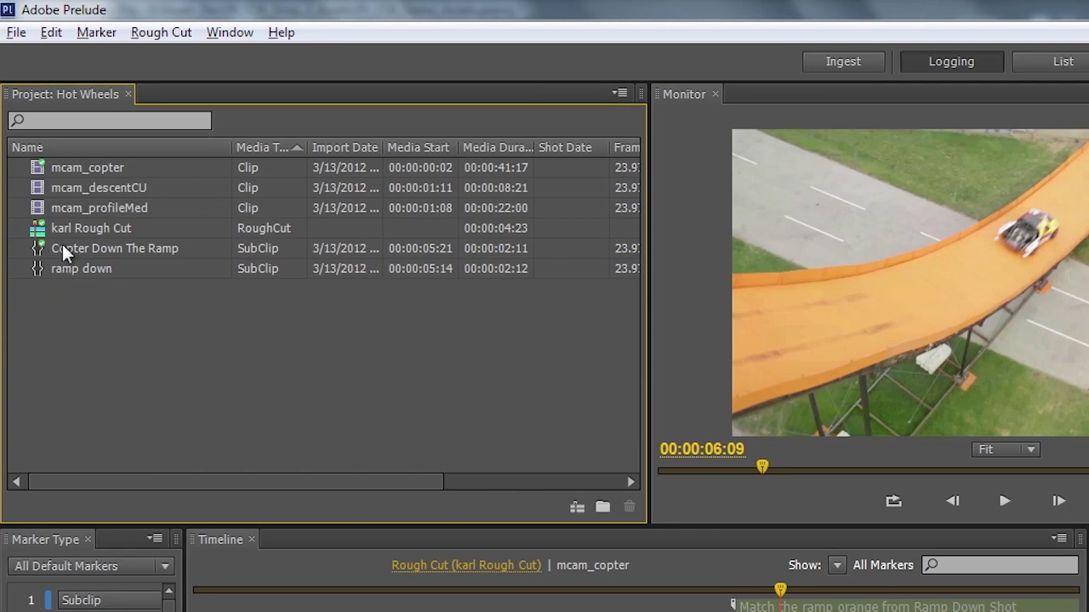
- Select the "ramp down" and "Copter Down The Ramp" subclips and look at the Send to Premiere Pro command without running it
click(71, 271)
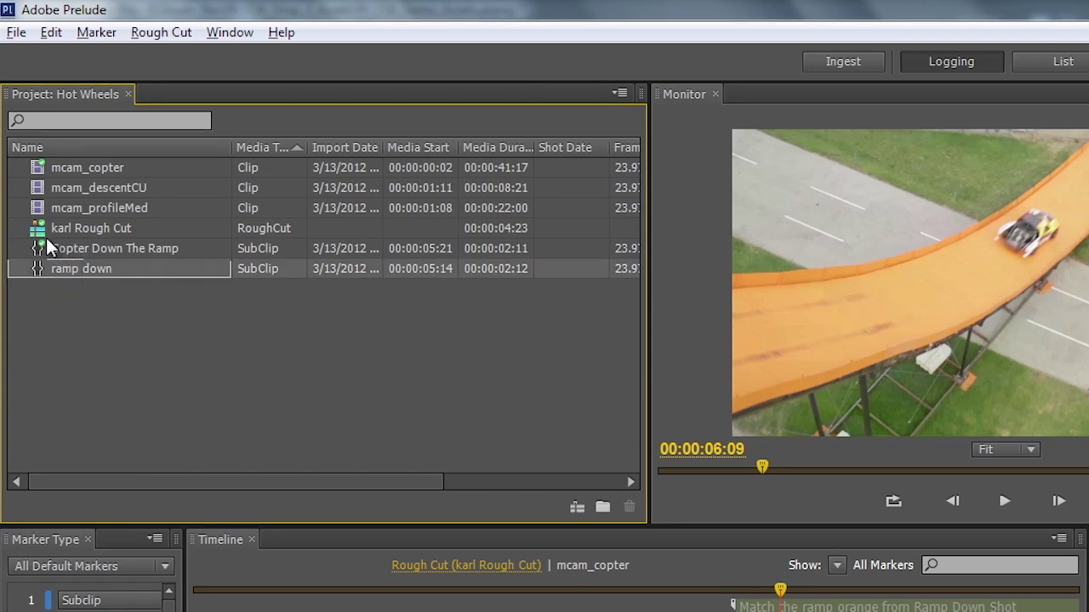
shift+click(35, 247)
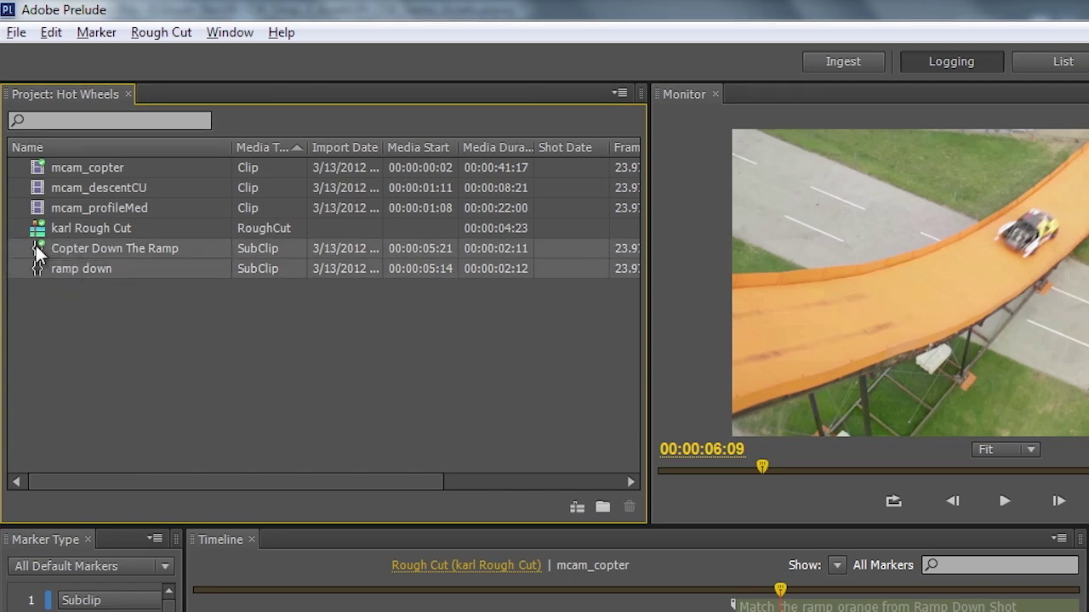
click(17, 34)
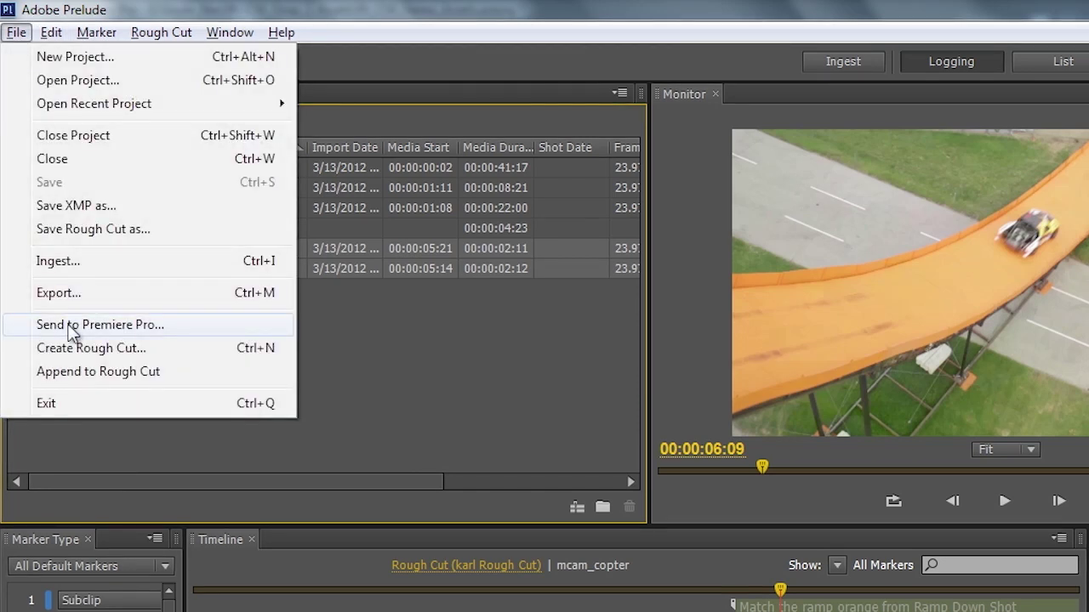
click(425, 393)
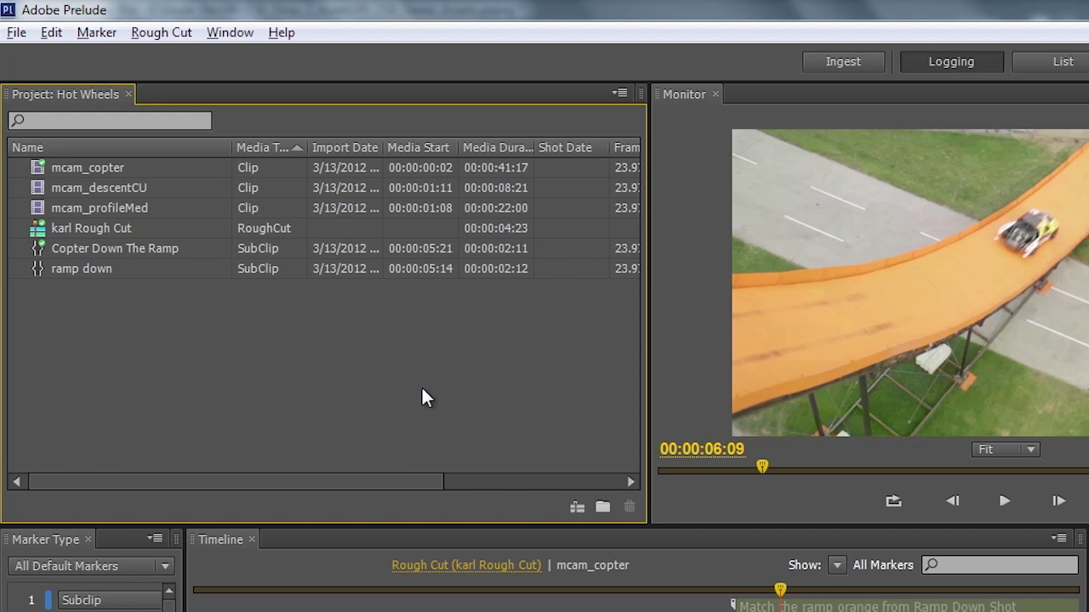
- Switch to Adobe Premiere Pro with the Pr_CS6_Demo_Assets project
key(alt+Tab)
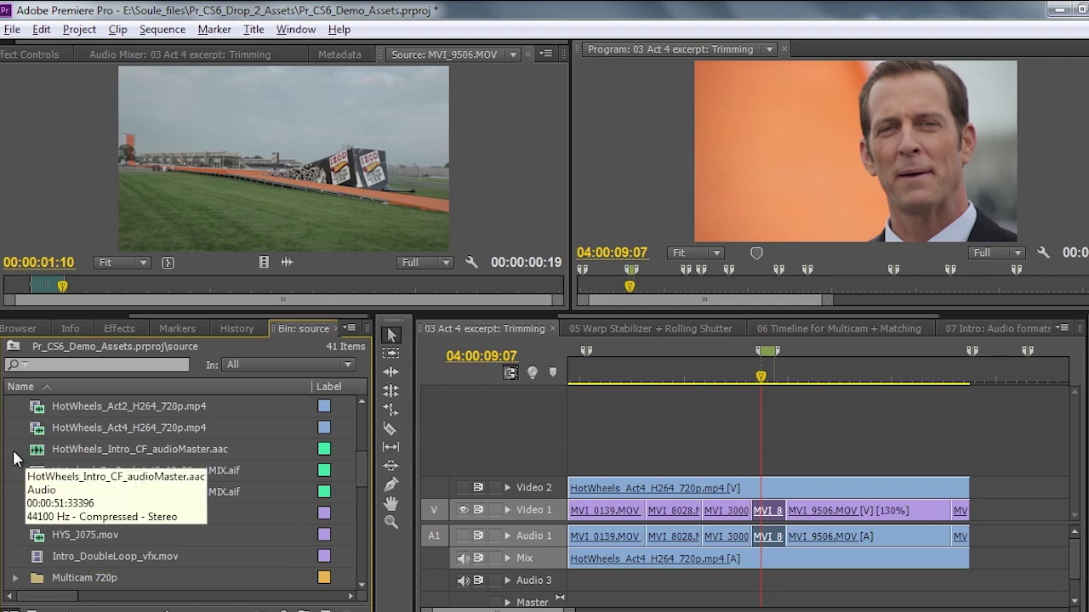
- Import mcam_copter.mov, mcam_descentCU.mov and mcam_profileMed.mov from the Karl Rough Cut folder into the source bin
key(ctrl+i)
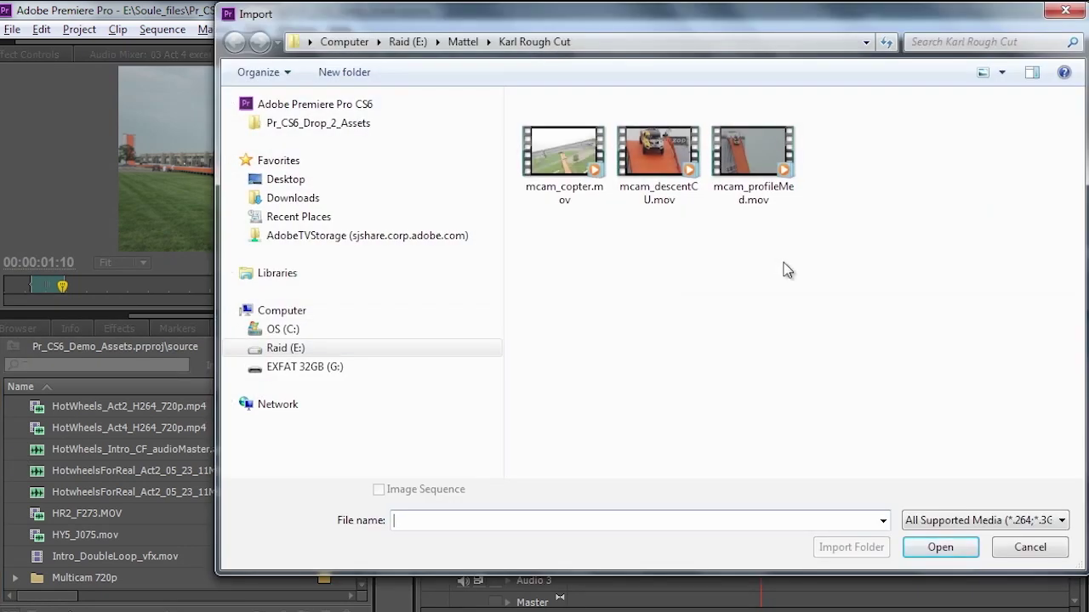
drag(771, 246, 521, 121)
click(935, 551)
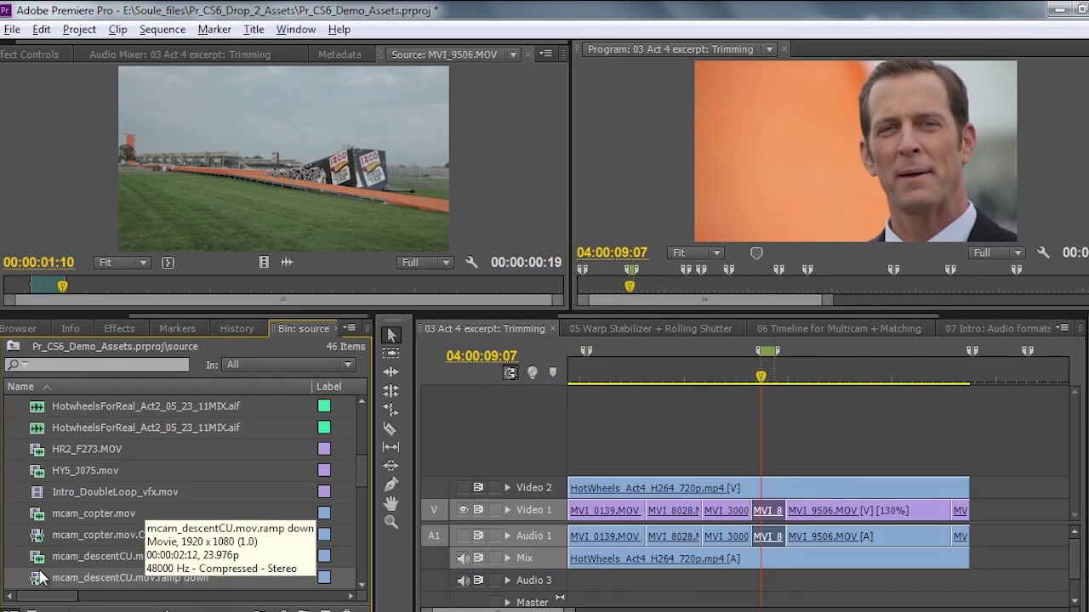
- Open the "Copter Down The Ramp" subclip in the Source monitor and play it to check its comment marker
click(35, 517)
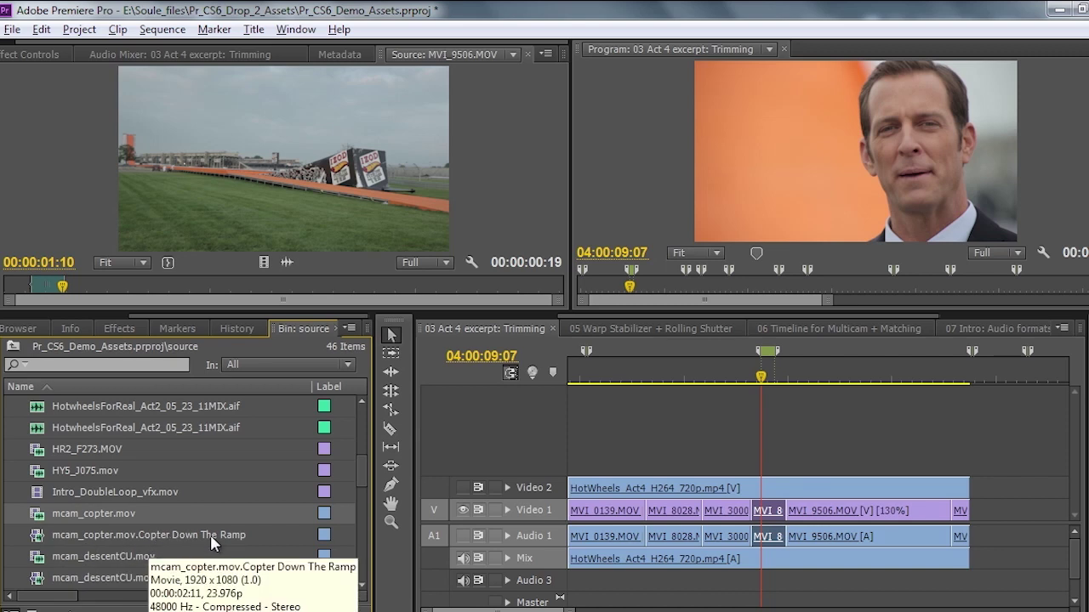
double_click(36, 539)
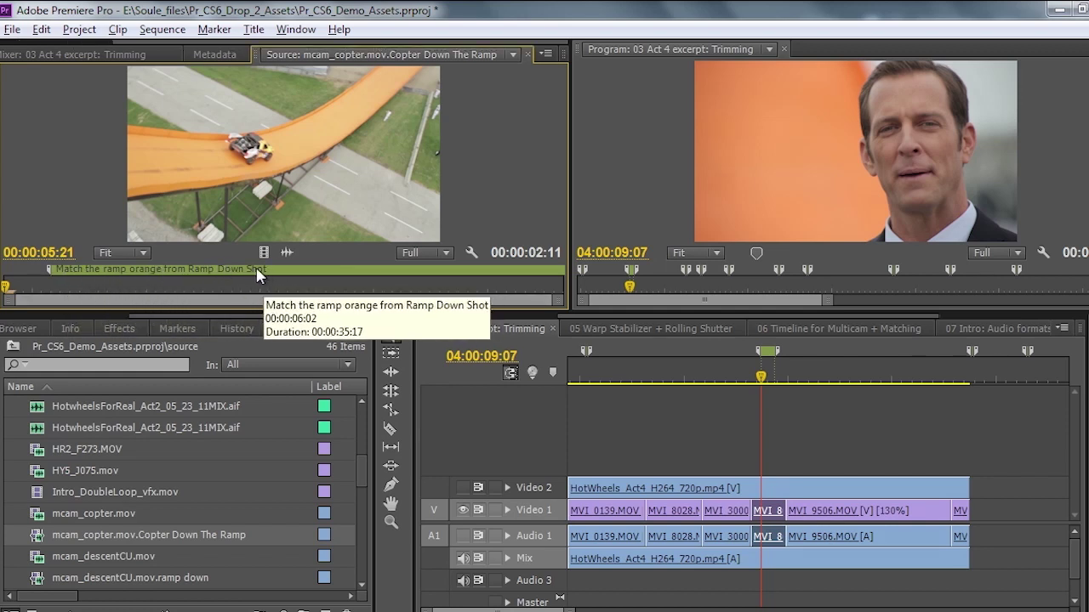
key(Right)
key(Right)
key(space)
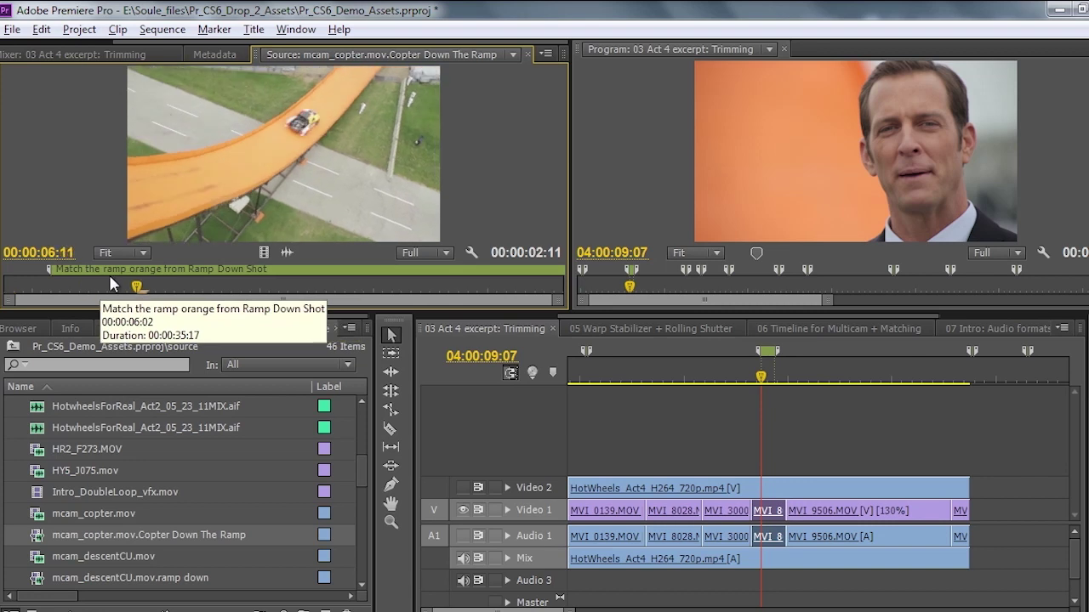
key(space)
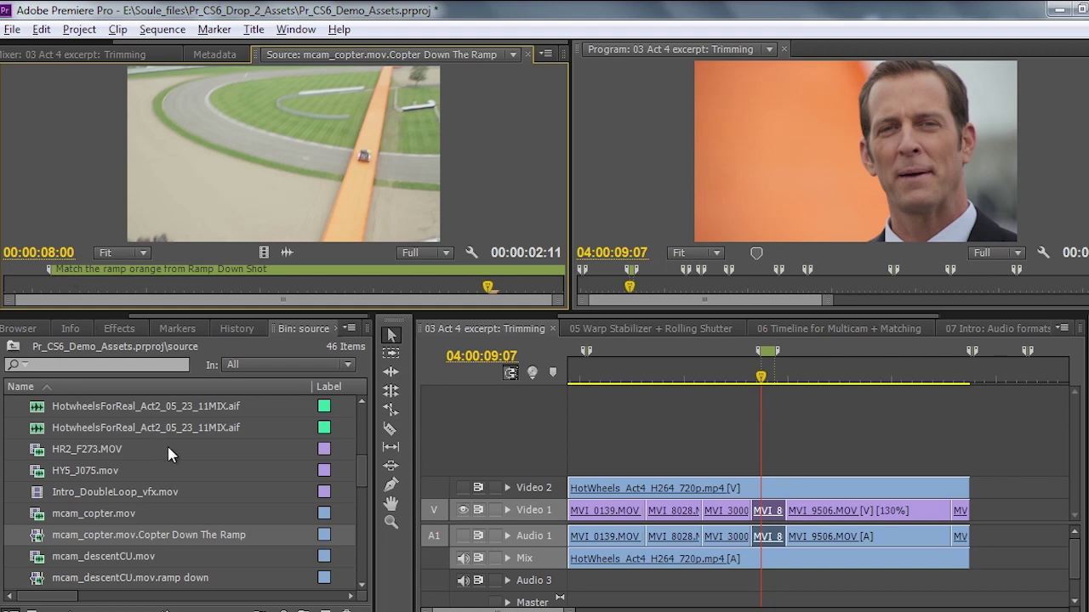
- Display the metadata of the first MVI_8028.MOV clip in the source bin and enlarge the Metadata panel's height
drag(362, 481, 359, 519)
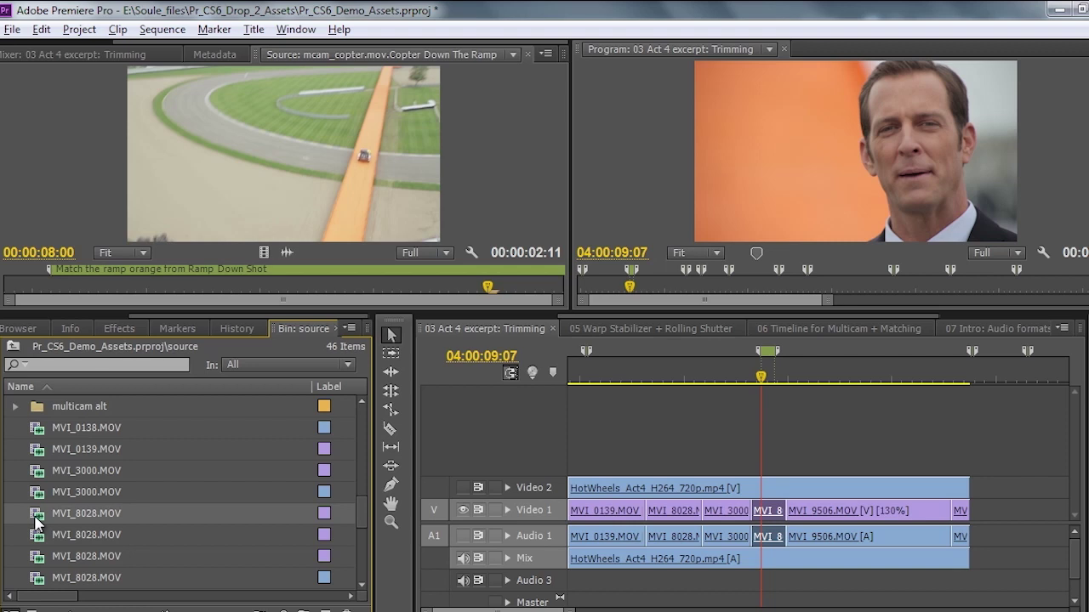
click(206, 56)
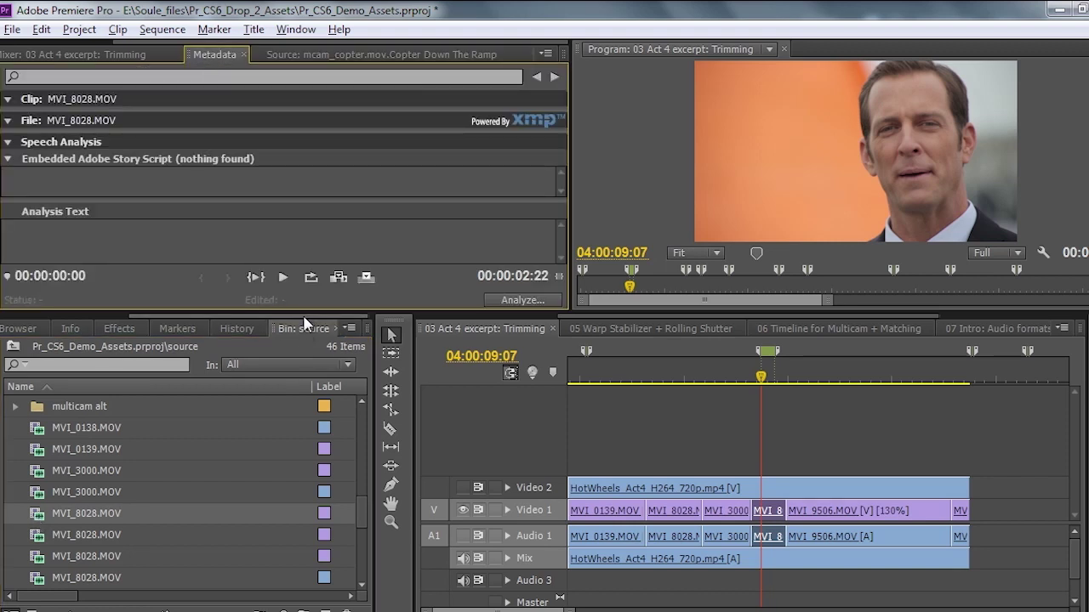
drag(308, 317, 297, 347)
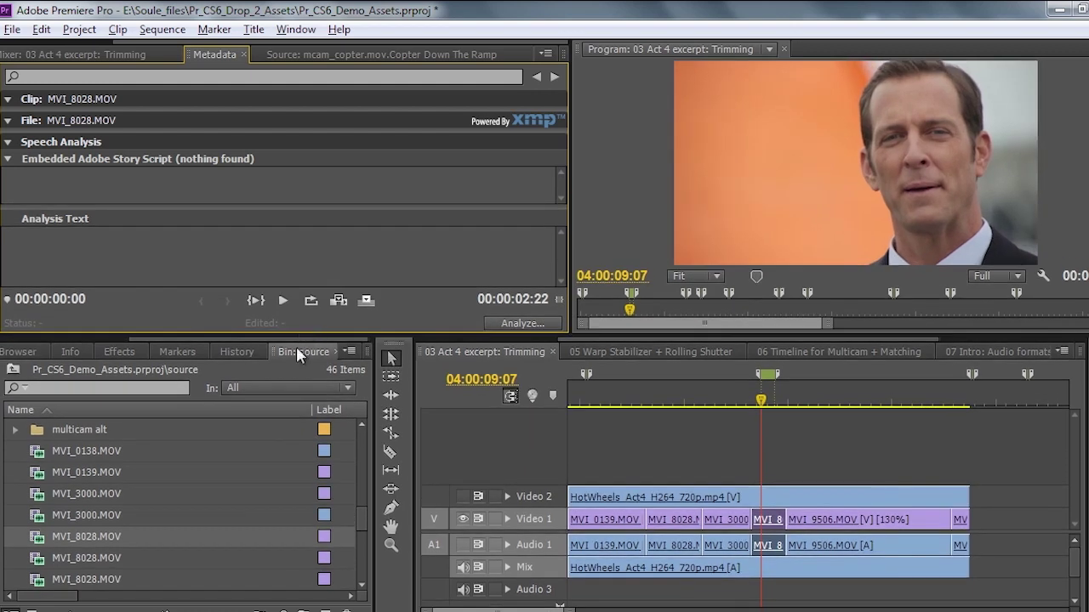
- Preview MVI_8028.MOV in the Source monitor, scrub back to 00:00:36:13, and return to its metadata
mouse_move(36, 545)
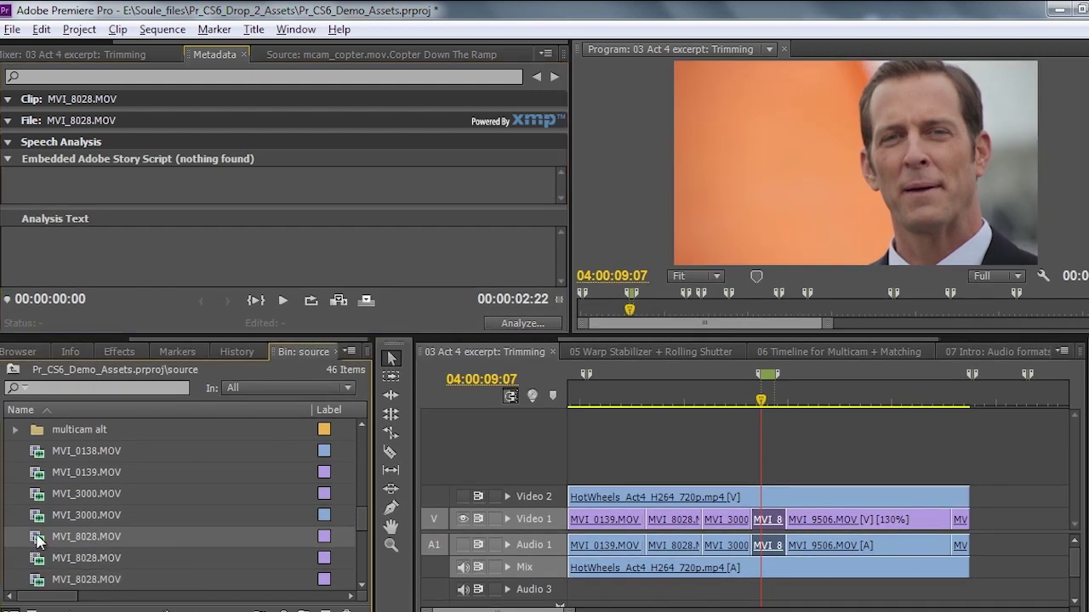
double_click(38, 537)
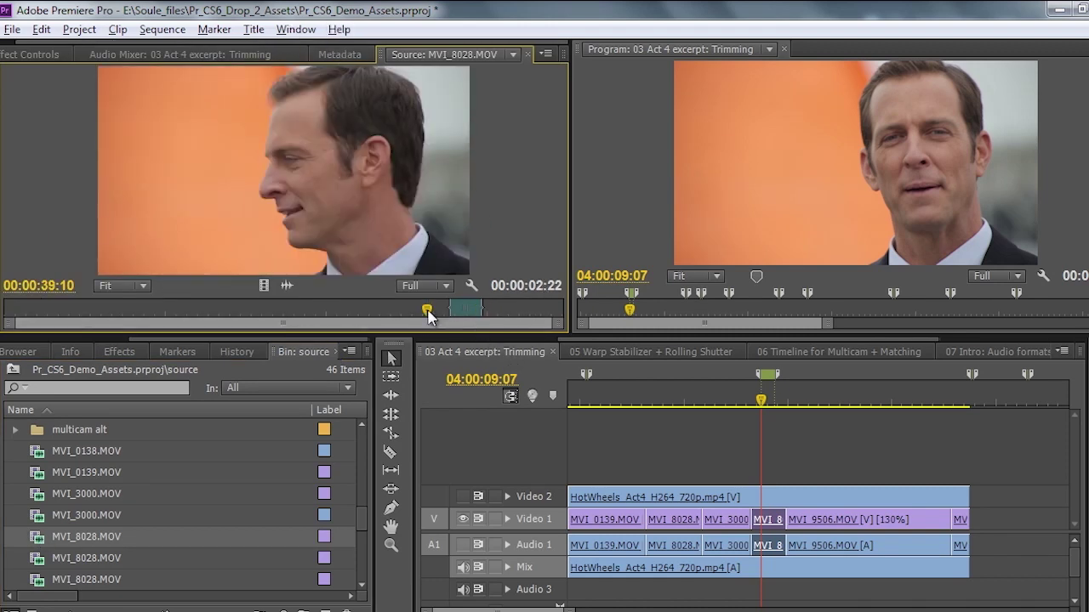
drag(425, 311, 397, 310)
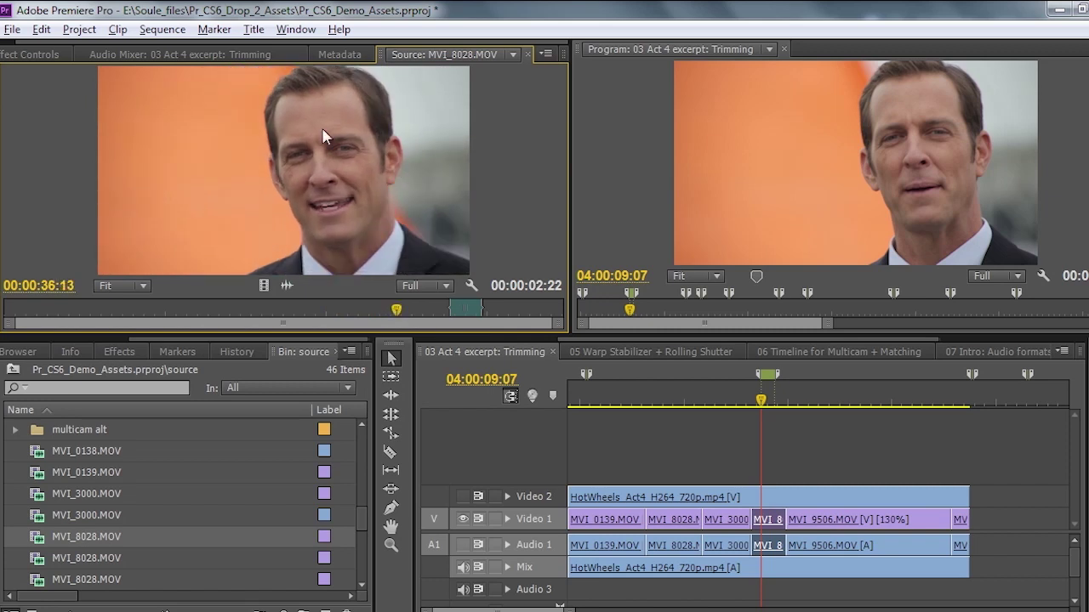
click(332, 54)
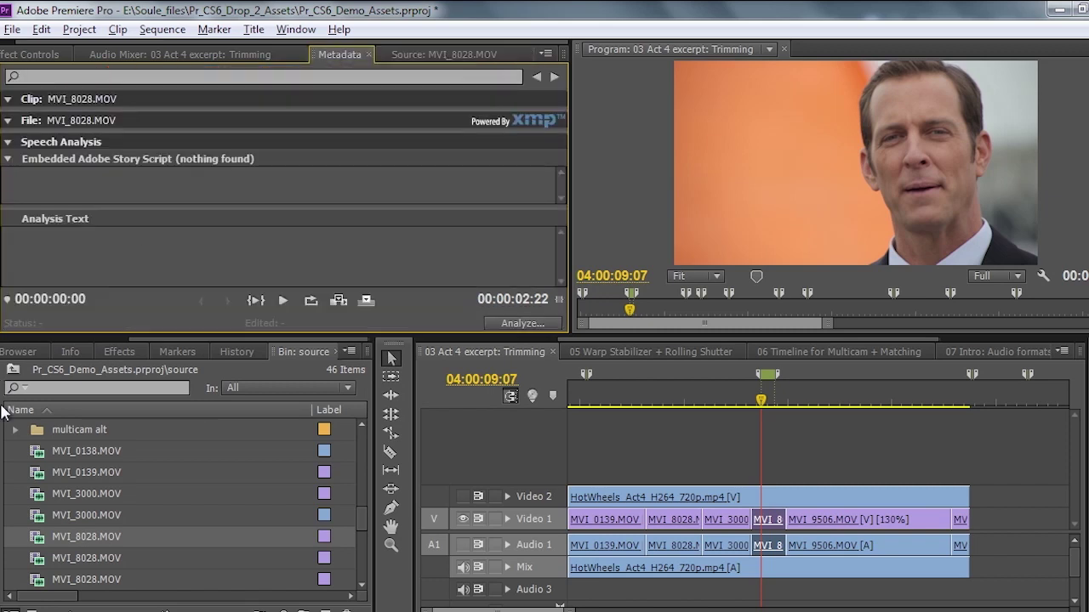
- Expand the source bin to full size, examine MVI_8028.MOV's Log Note, Scene and Good columns, and restore the panel layout
mouse_move(37, 542)
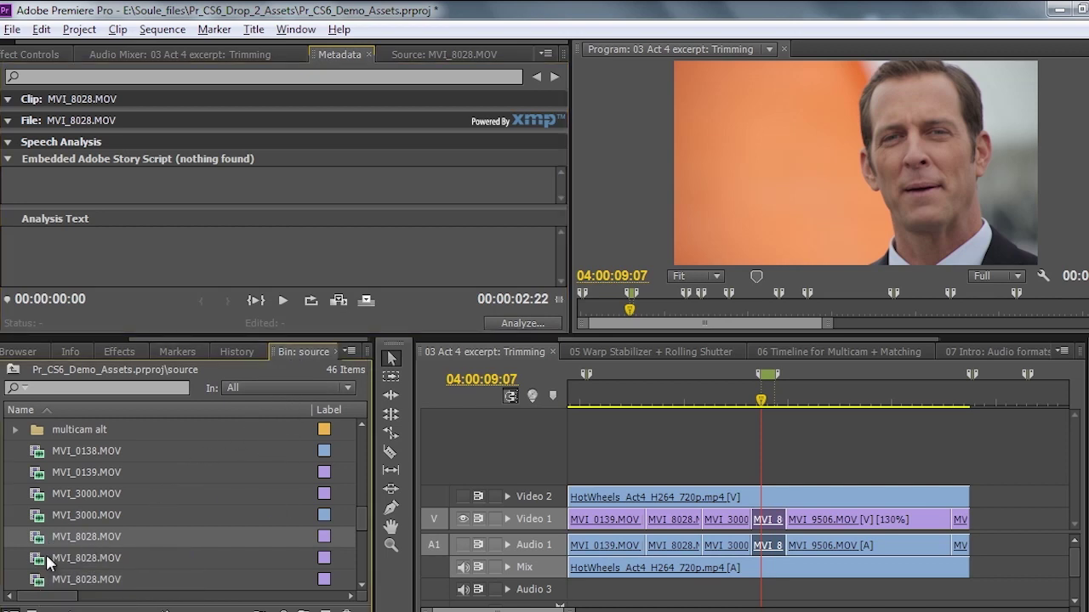
mouse_move(128, 452)
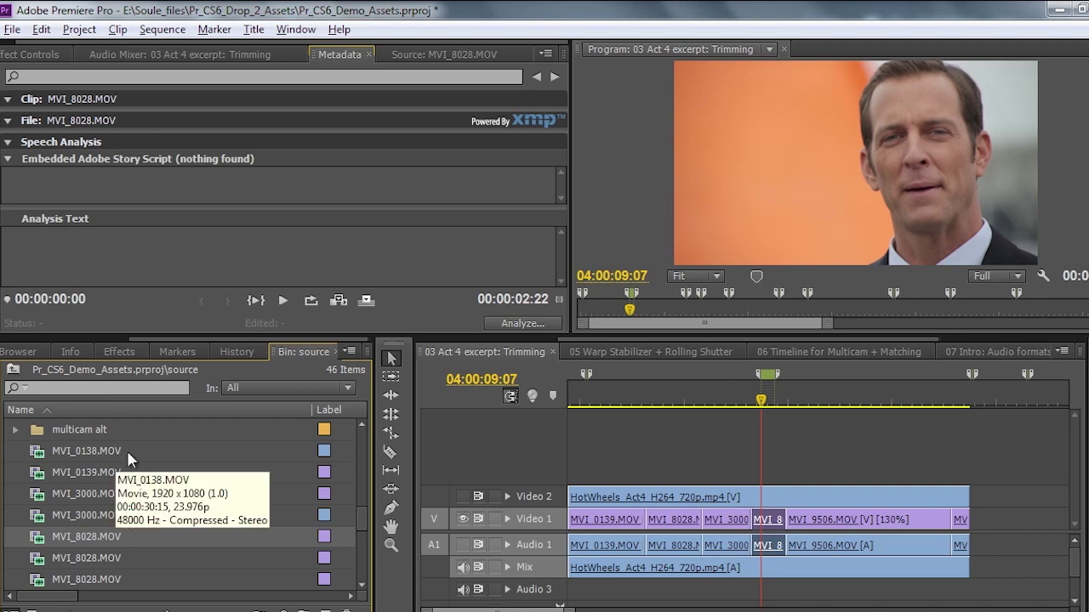
key(grave)
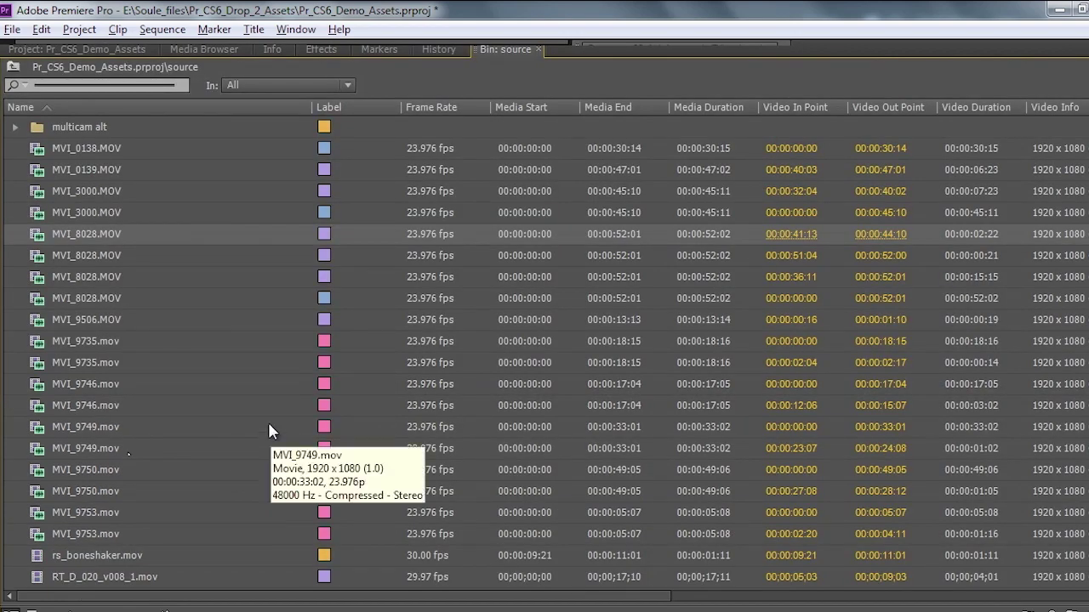
drag(249, 598, 696, 609)
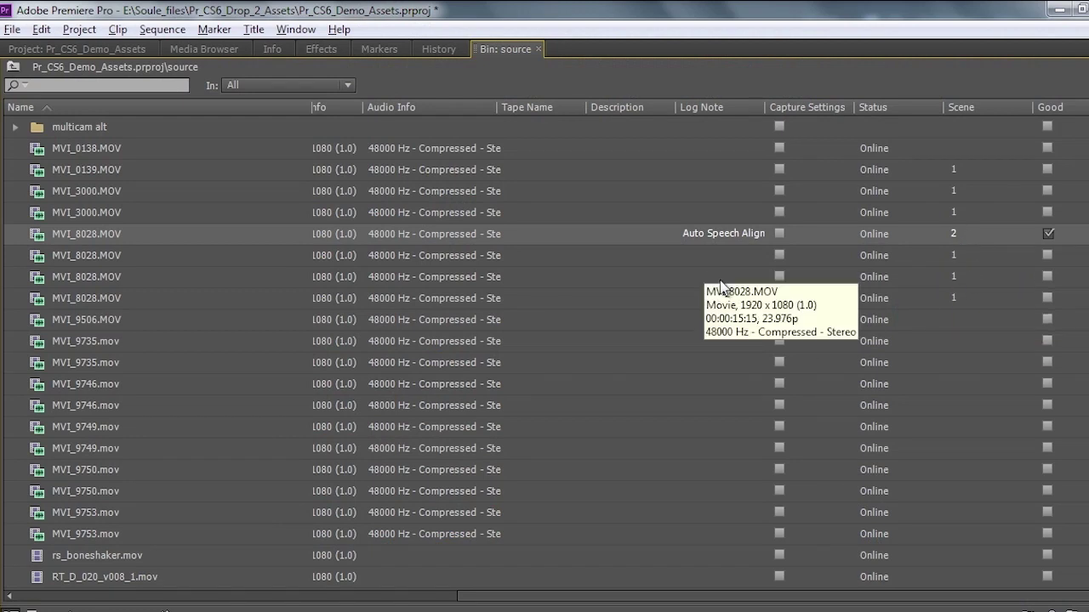
key(grave)
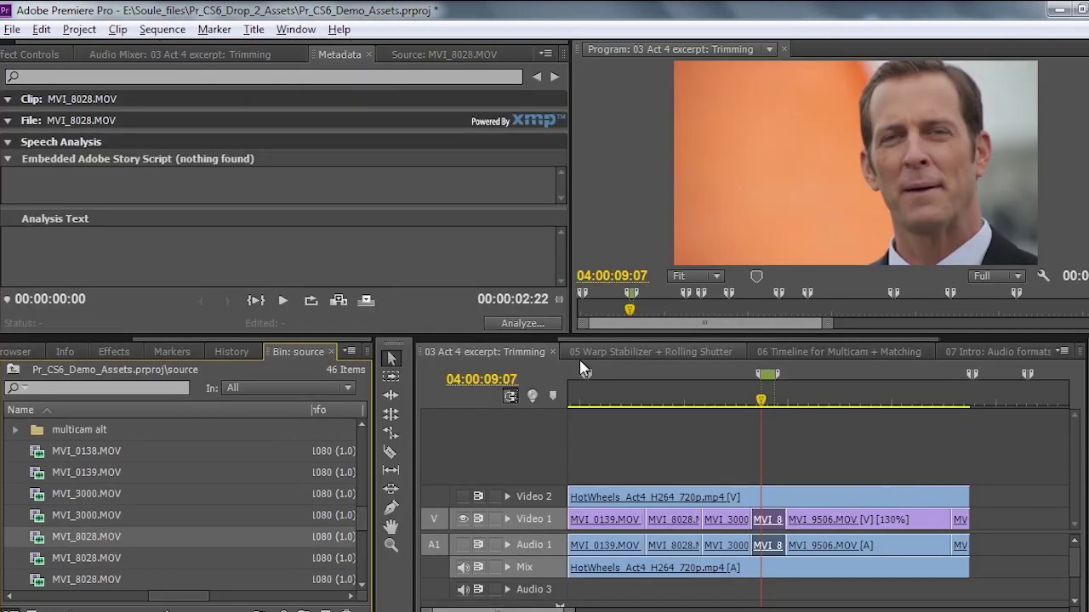
- Attach the script file "Fearless at the 500_GOLDENROD.astx" from the Desktop to MVI_8028.MOV and enlarge the Embedded Adobe Story Script area
right_click(38, 543)
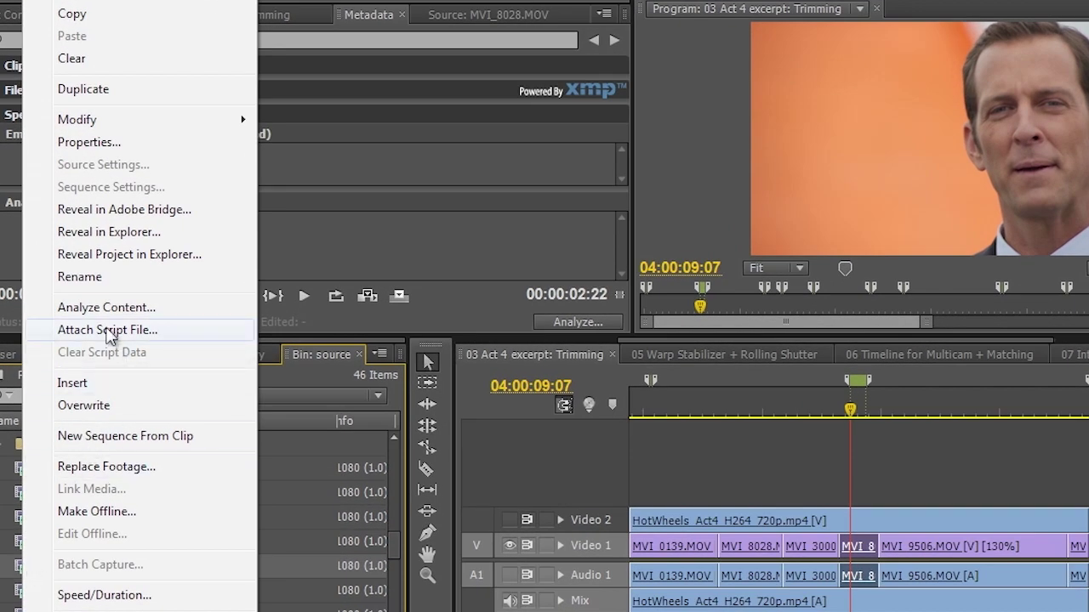
click(108, 331)
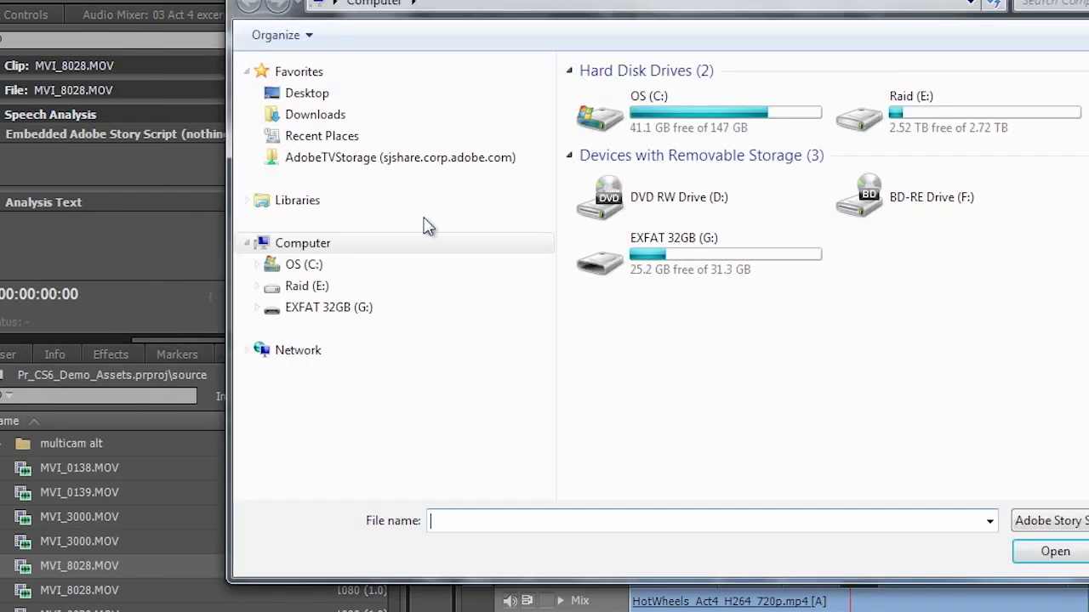
click(303, 92)
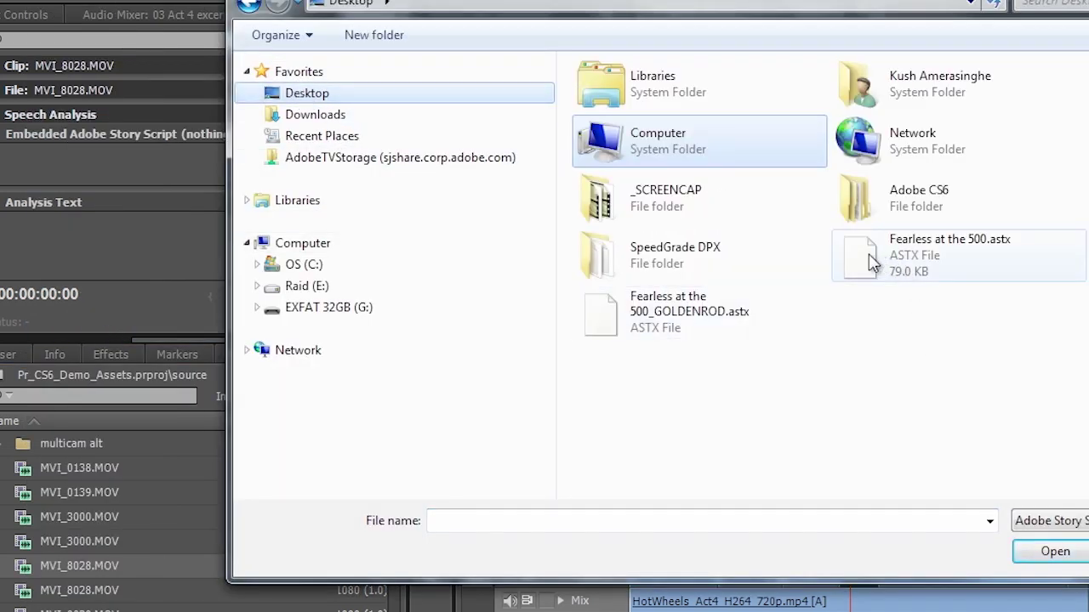
click(602, 323)
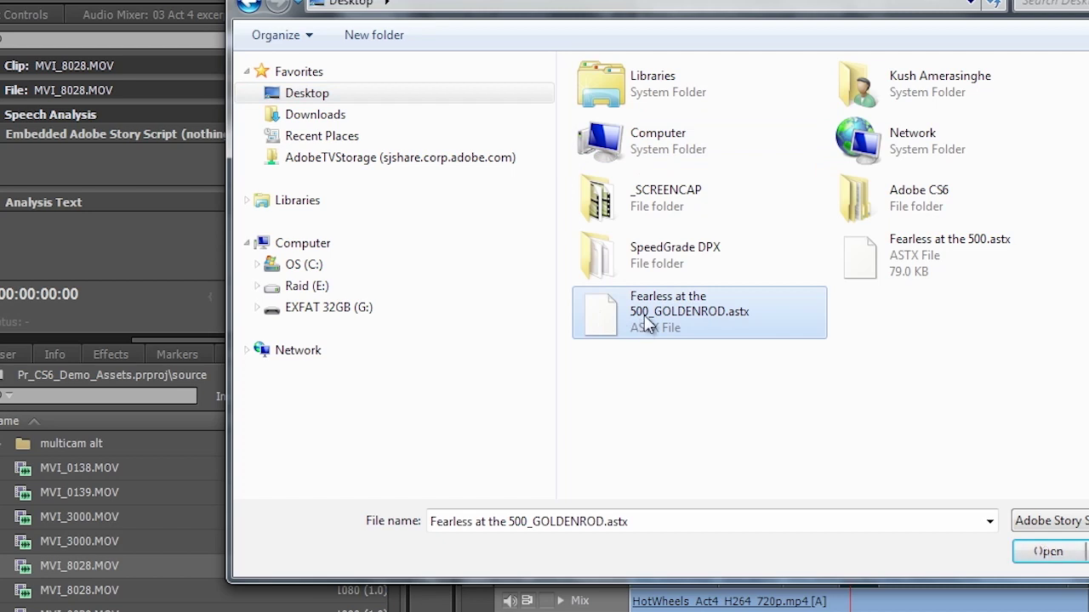
double_click(708, 319)
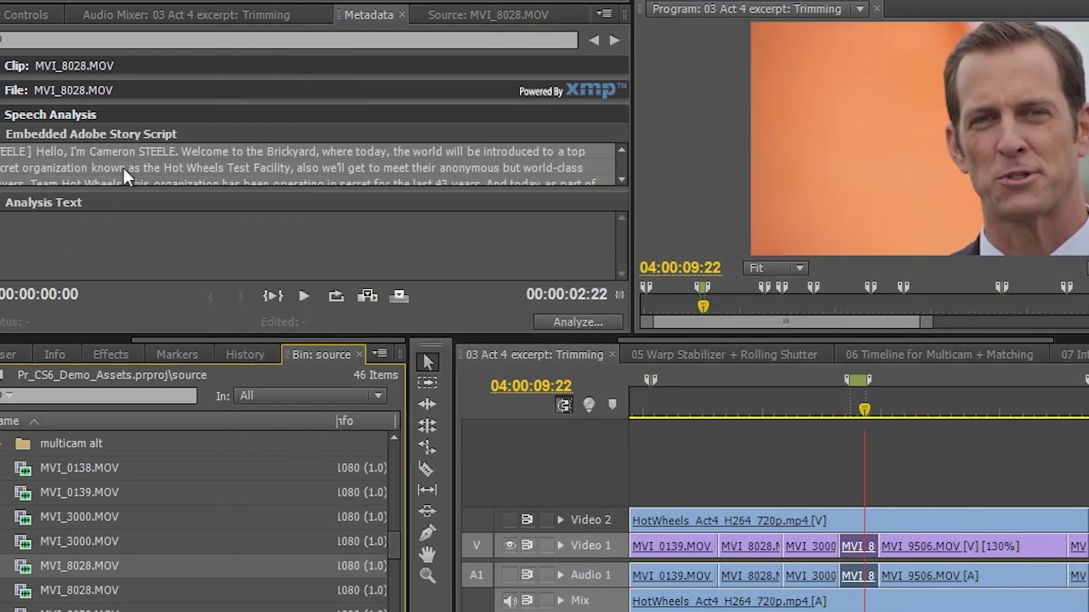
drag(120, 188, 123, 300)
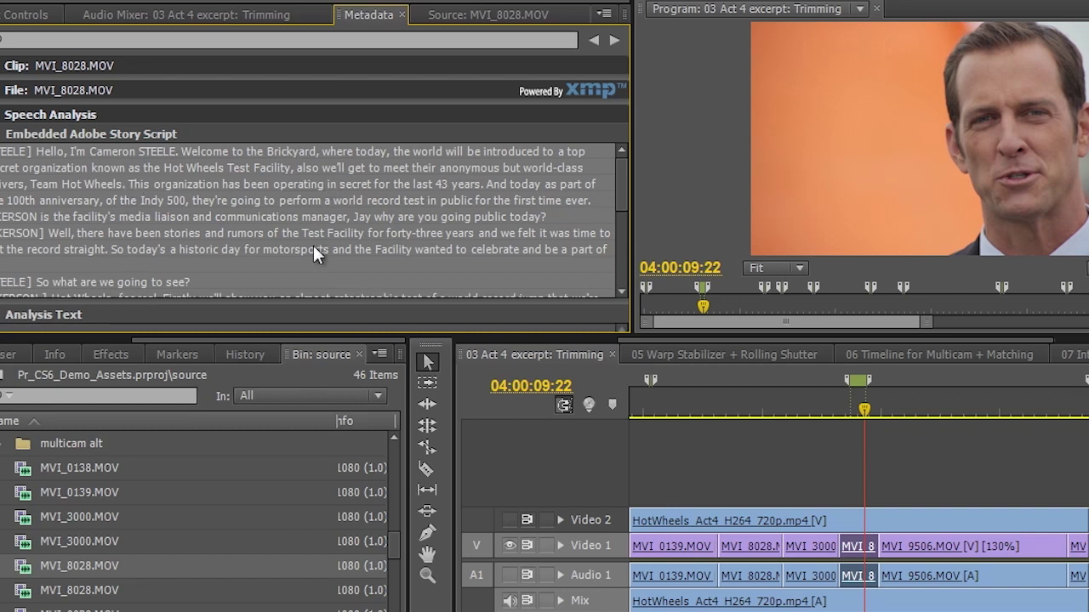